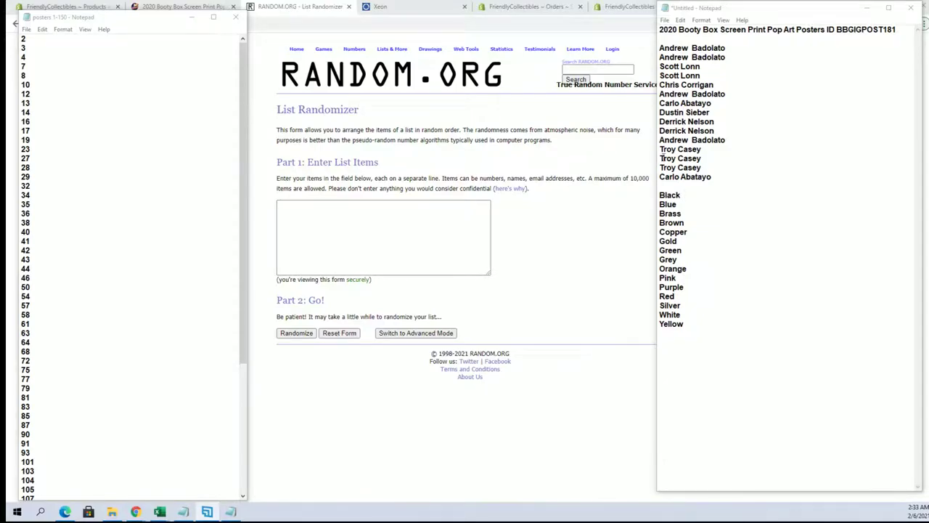
Step: Select the full poster number list in the posters 1-150 Notepad for copying
mouse_move(720, 174)
mouse_down()
mouse_move(661, 167)
mouse_move(659, 48)
mouse_up()
click(176, 64)
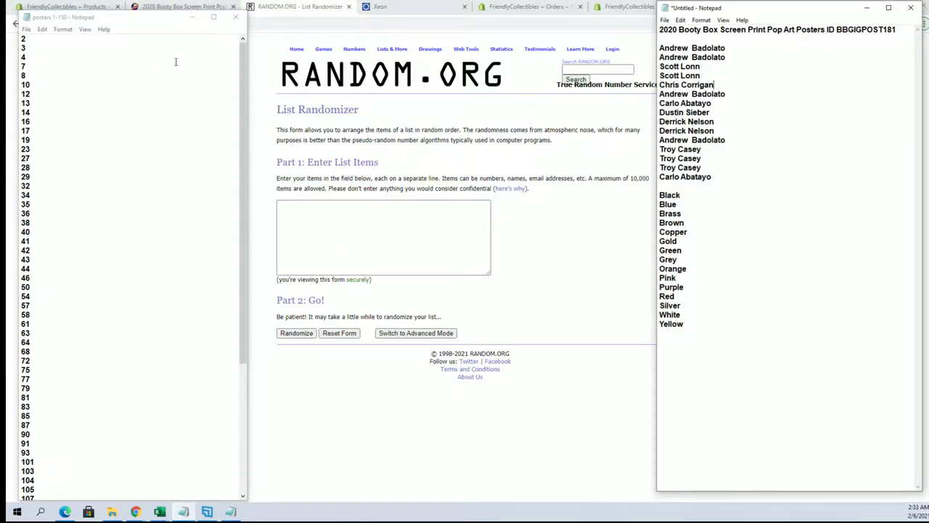
mouse_move(21, 36)
mouse_down()
mouse_move(122, 484)
mouse_move(140, 493)
mouse_move(98, 281)
mouse_move(95, 485)
mouse_up()
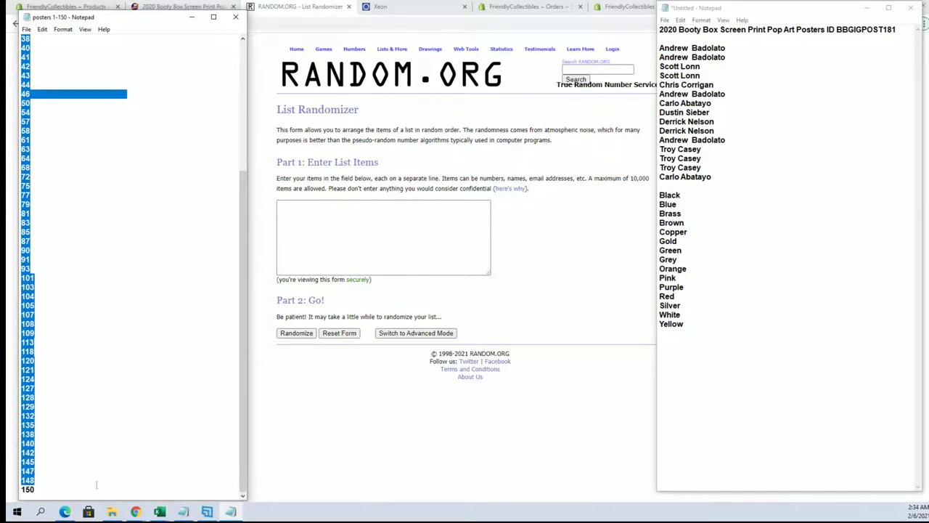
click(95, 485)
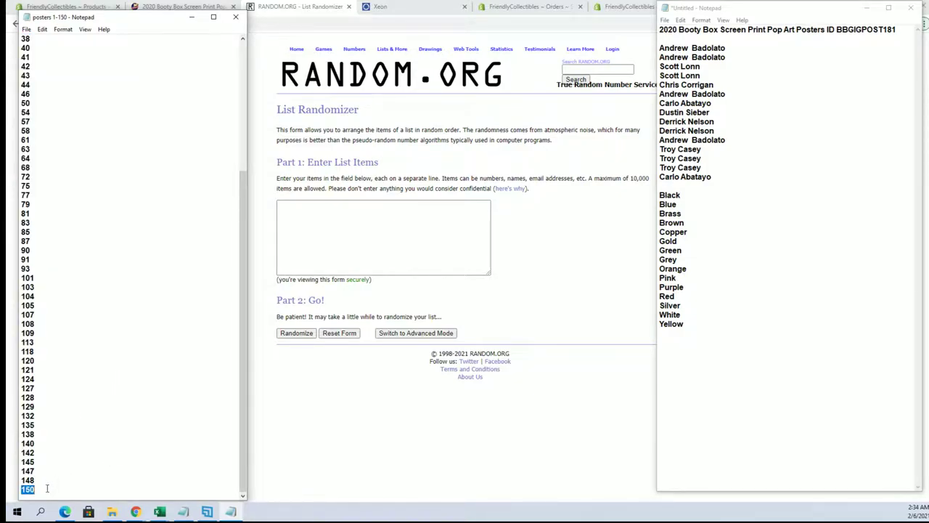
mouse_move(52, 482)
mouse_down()
mouse_move(73, 312)
mouse_move(127, 278)
mouse_up()
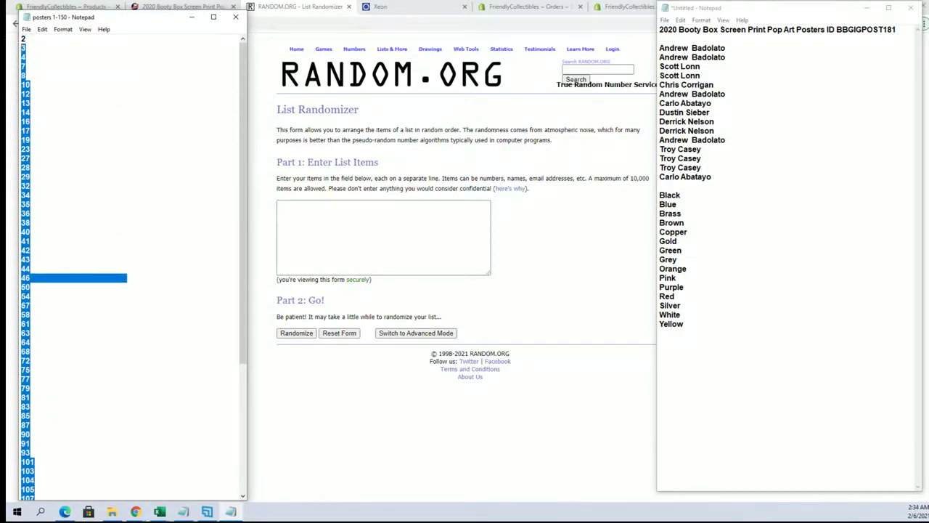
right_click(80, 62)
Step: Copy the poster numbers, paste them into the randomizer's list box and randomize them
click(97, 93)
click(338, 224)
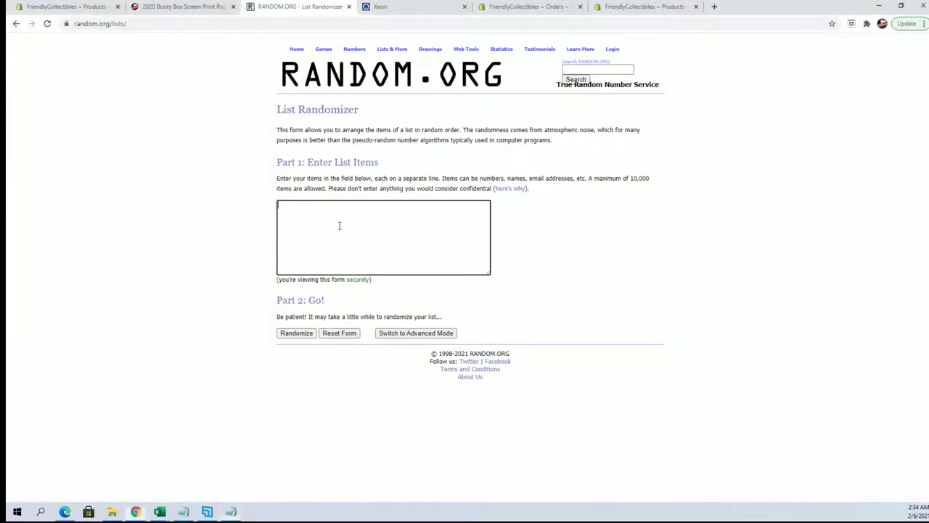
right_click(340, 227)
click(363, 299)
click(302, 334)
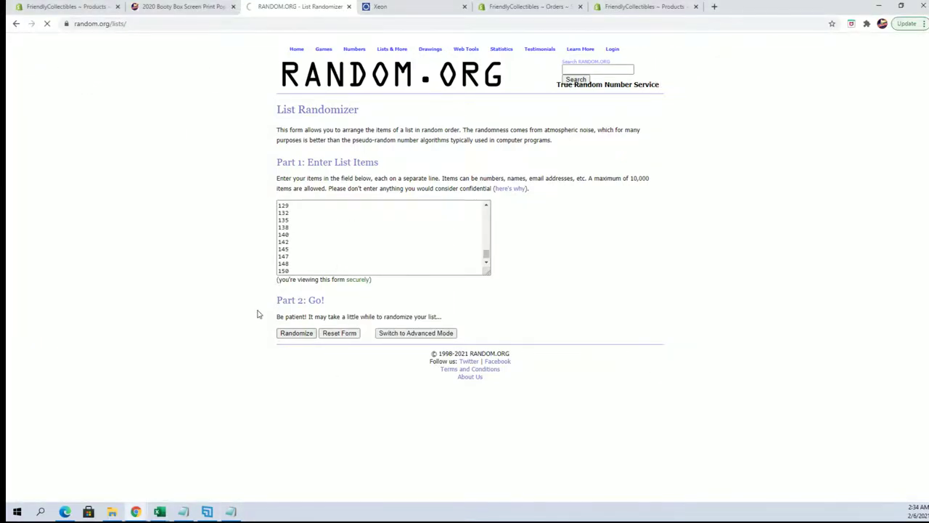
Step: Reshuffle the 70 poster numbers until the list has been randomized 7 times
scroll(306, 281, down, 5)
click(279, 443)
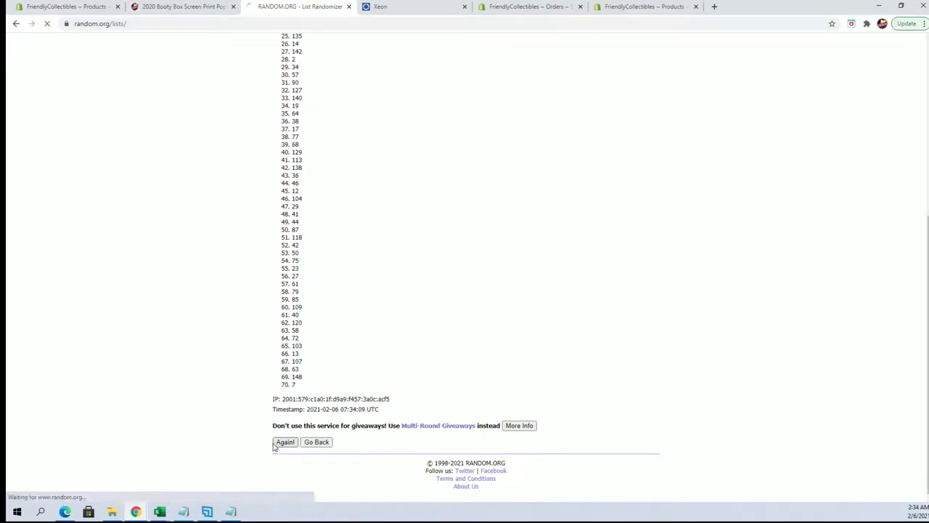
scroll(265, 368, down, 5)
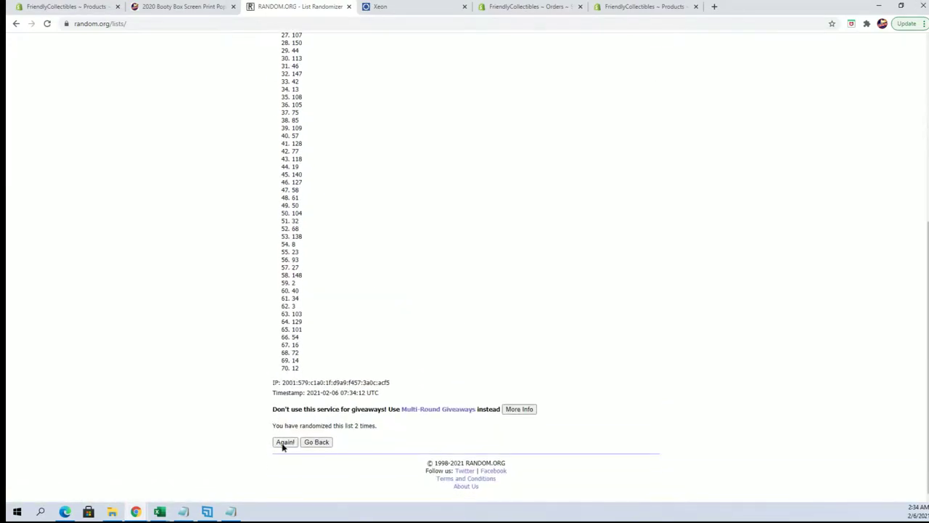
click(284, 442)
scroll(280, 334, down, 5)
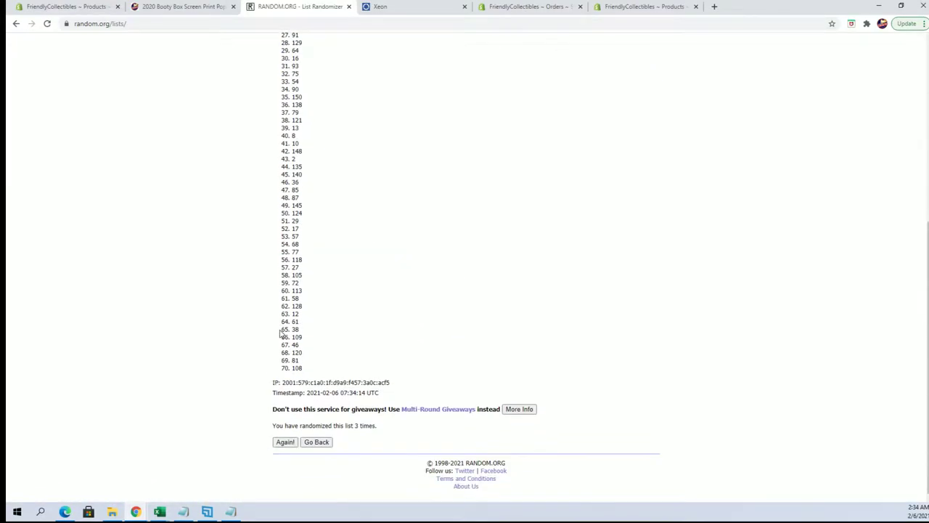
click(285, 443)
scroll(275, 382, down, 5)
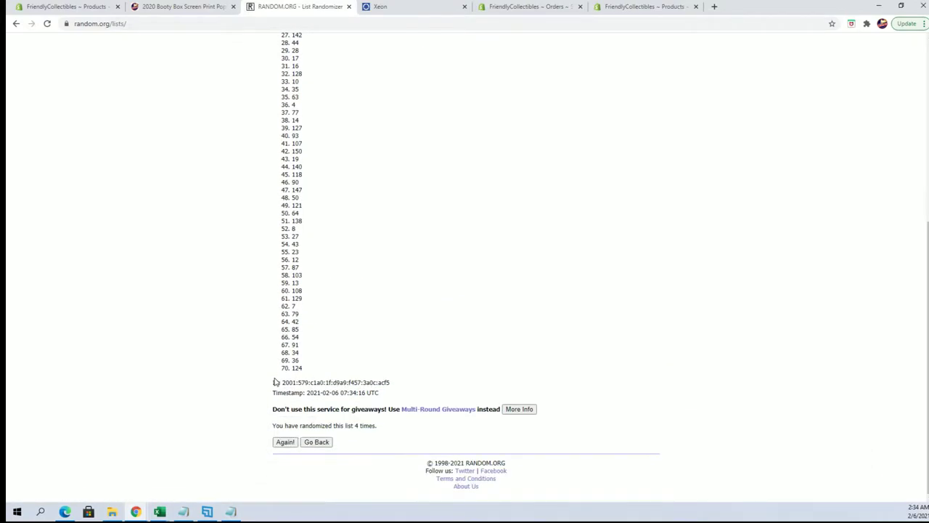
click(283, 442)
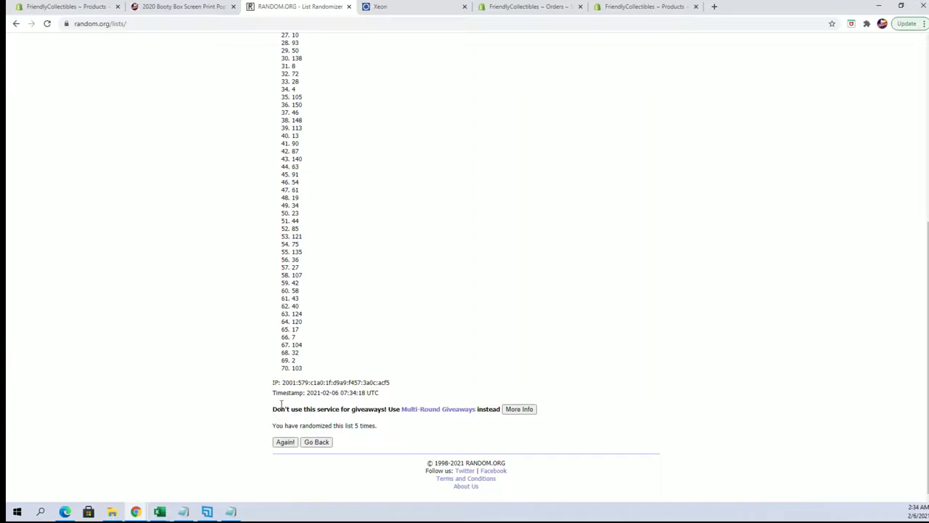
click(278, 444)
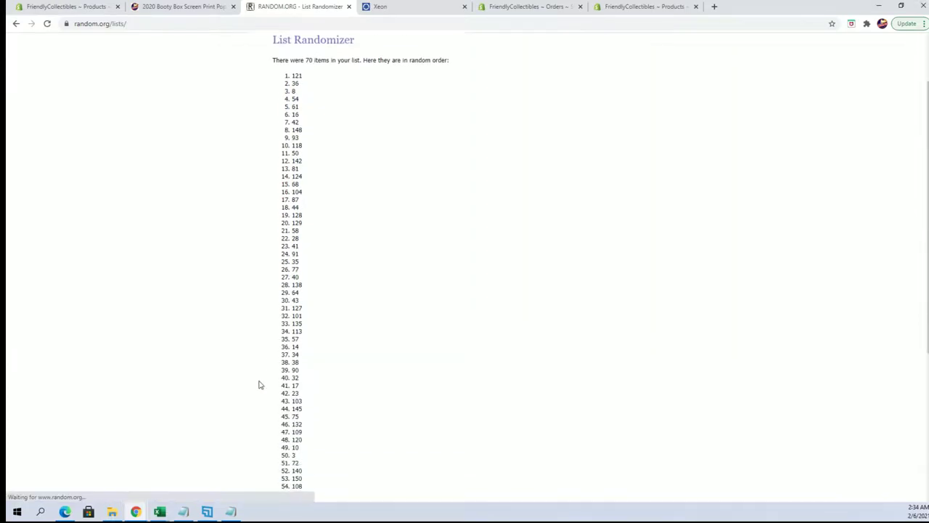
scroll(262, 390, down, 5)
click(282, 444)
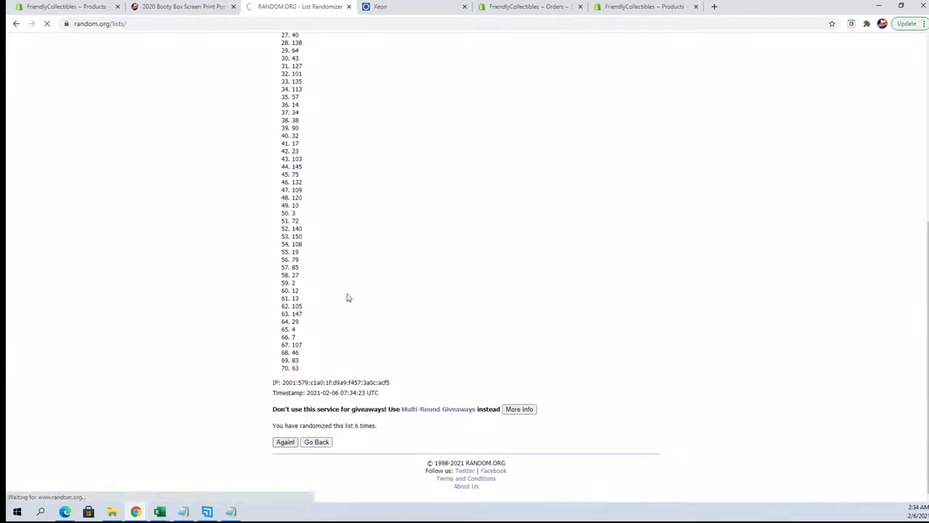
scroll(336, 256, down, 3)
scroll(334, 255, down, 2)
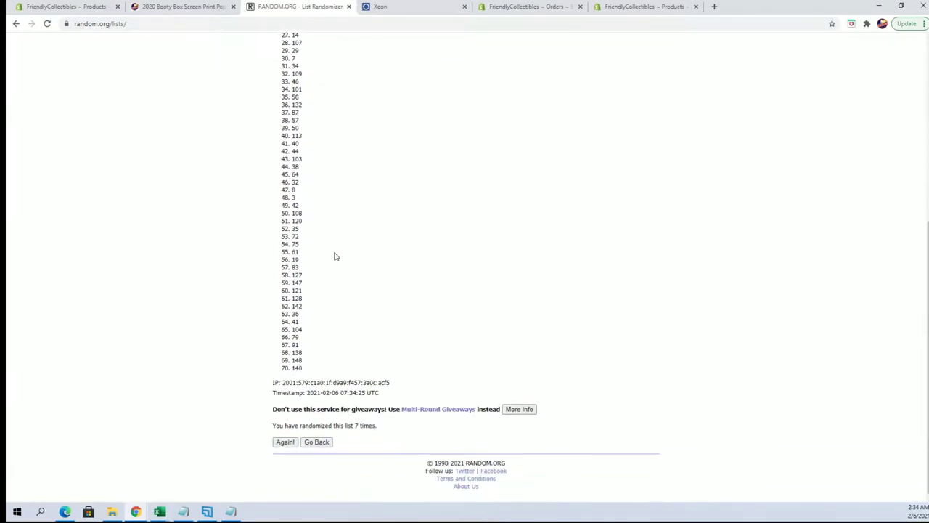
scroll(334, 255, up, 5)
Step: Delete poster number 28 from the posters 1-150 list
click(181, 514)
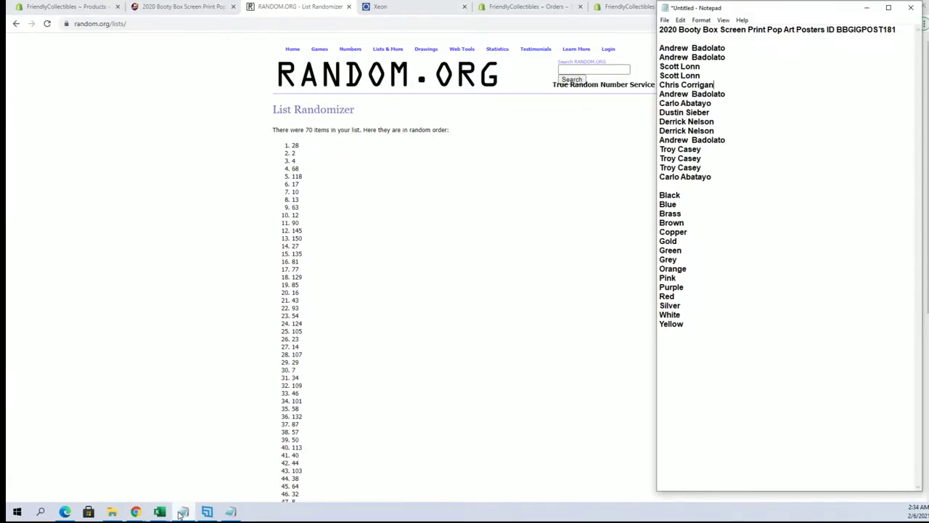
click(238, 513)
click(83, 111)
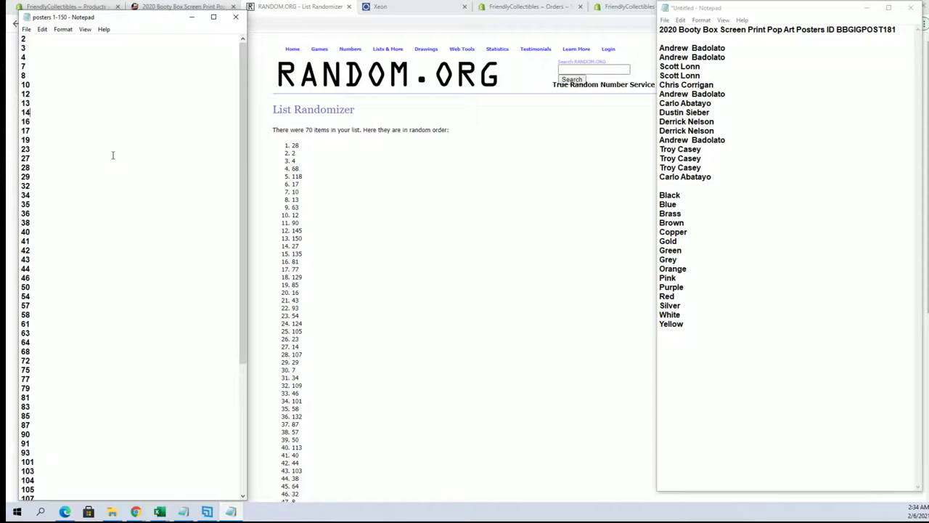
scroll(99, 196, down, 3)
scroll(77, 195, up, 2)
scroll(72, 190, up, 1)
click(61, 169)
key(BackSpace)
key(BackSpace)
key(BackSpace)
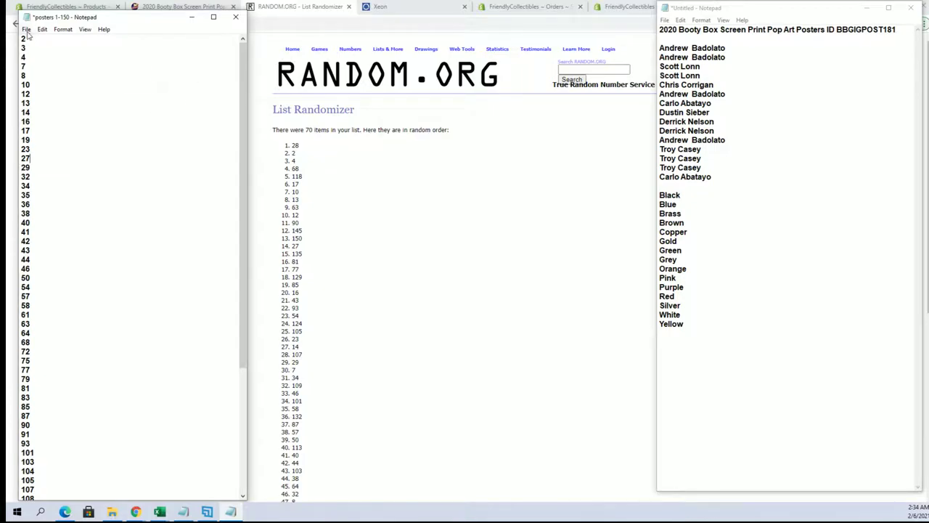
Step: Save and close the edited poster list, then load an empty List Randomizer form
click(26, 30)
click(58, 75)
click(236, 17)
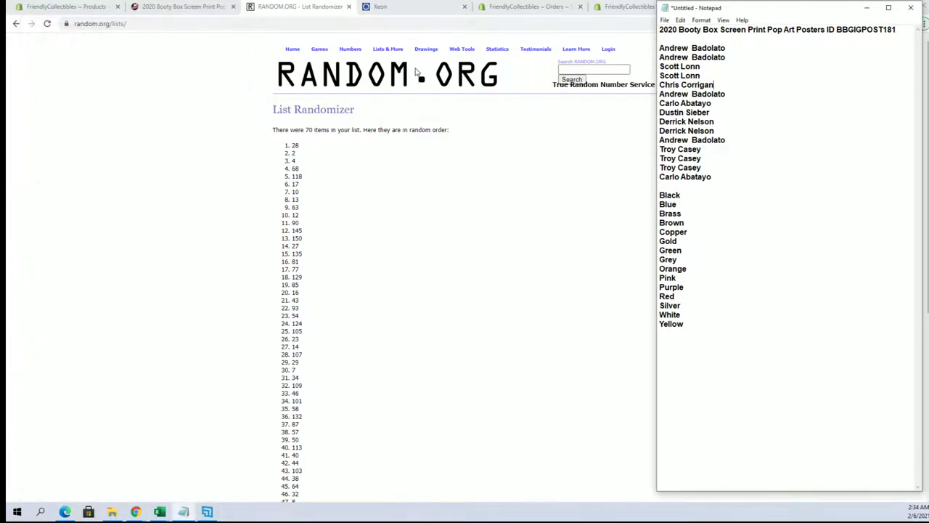
click(395, 58)
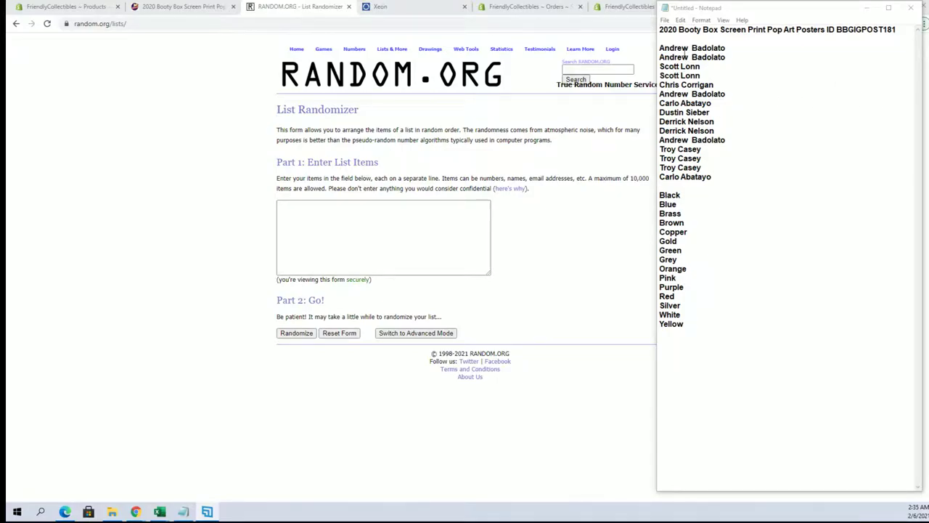
Step: Copy the 15 owner names into the randomizer and randomize them
mouse_move(660, 48)
mouse_down()
mouse_move(715, 129)
mouse_move(717, 177)
mouse_up()
right_click(704, 133)
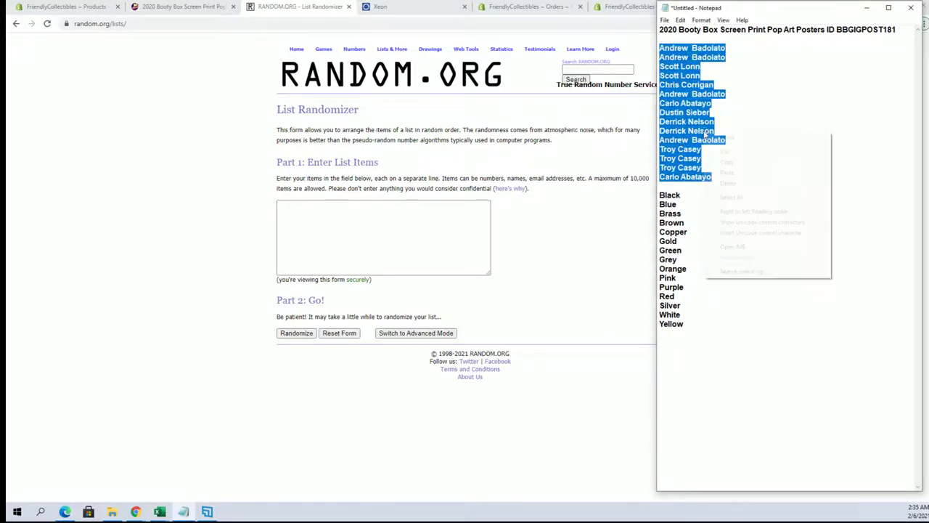
click(726, 162)
click(366, 225)
right_click(365, 226)
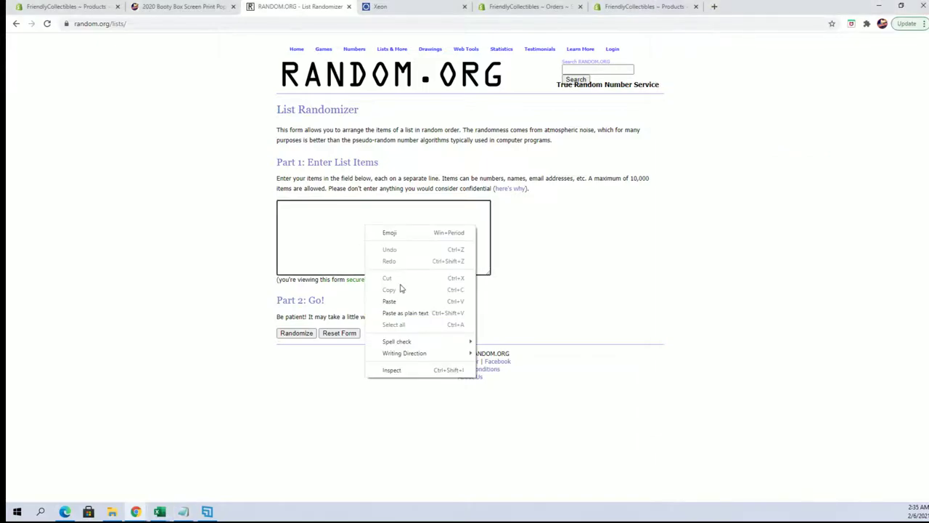
click(398, 302)
click(294, 335)
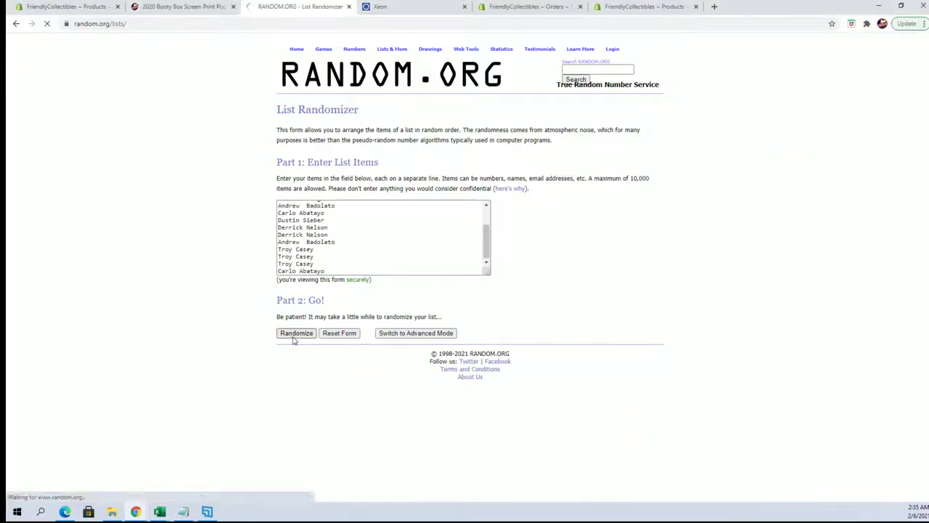
Step: Zoom the page to 125% and reshuffle the names until randomized 7 times
click(923, 23)
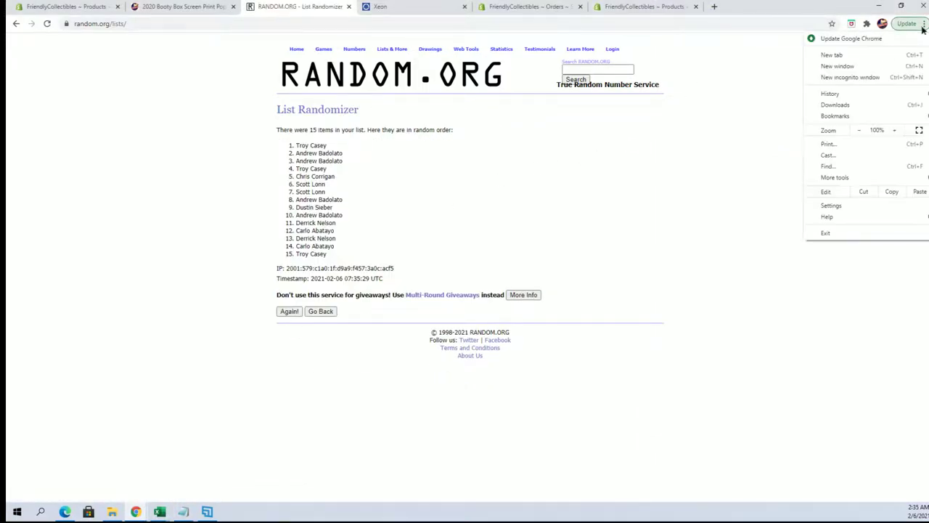
click(894, 130)
click(894, 130)
click(240, 376)
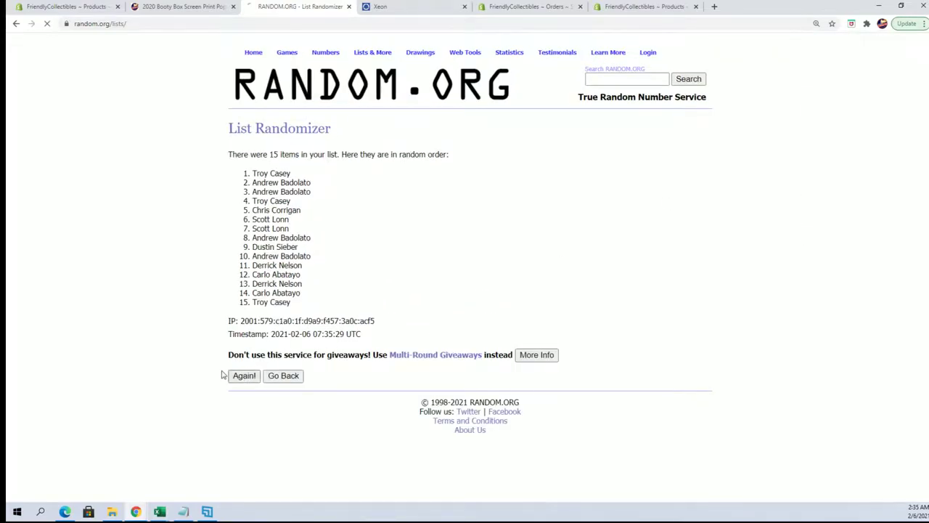
click(244, 396)
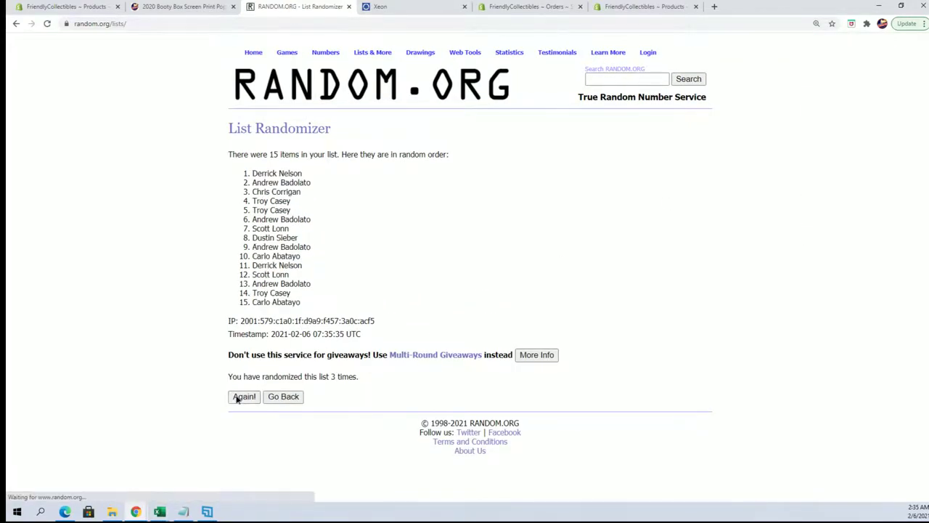
click(244, 396)
click(244, 396)
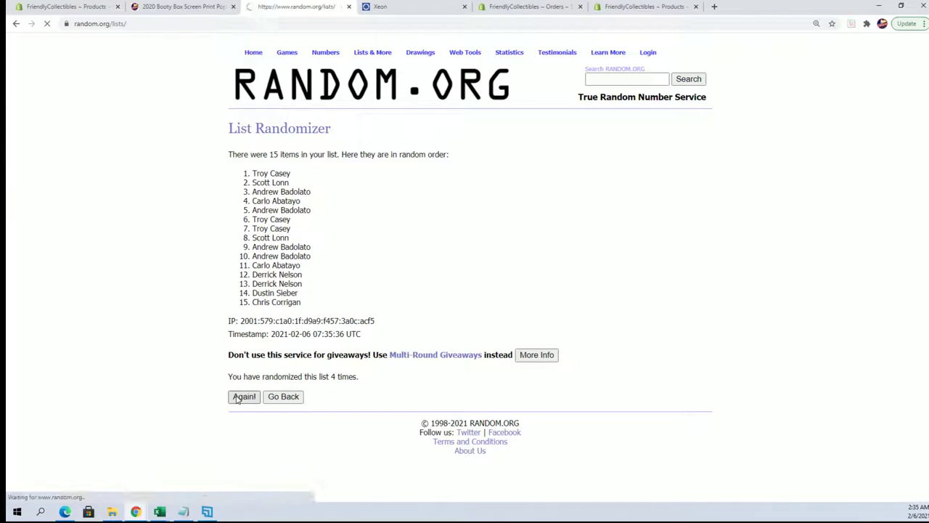
click(244, 396)
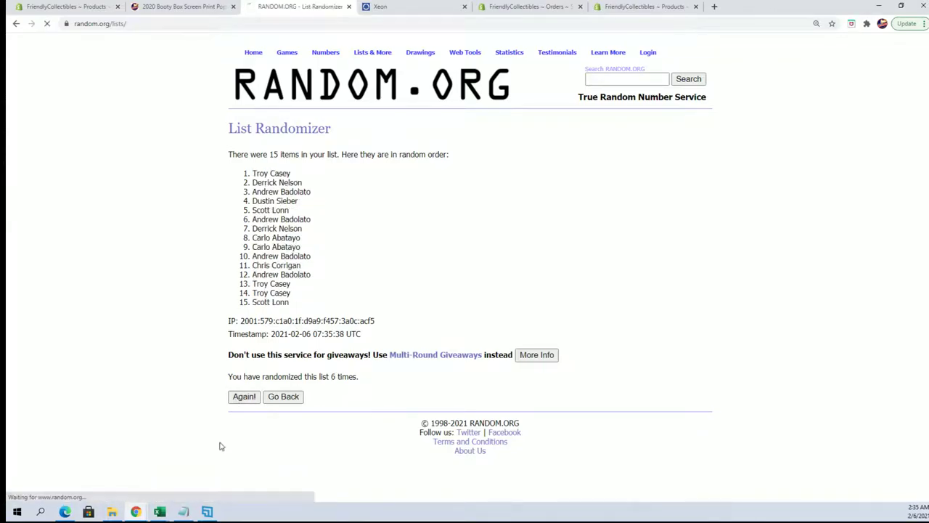
Step: Copy the final shuffled order of the 15 owner names
mouse_move(253, 172)
mouse_down()
mouse_move(320, 321)
mouse_move(321, 303)
mouse_up()
right_click(305, 261)
click(319, 268)
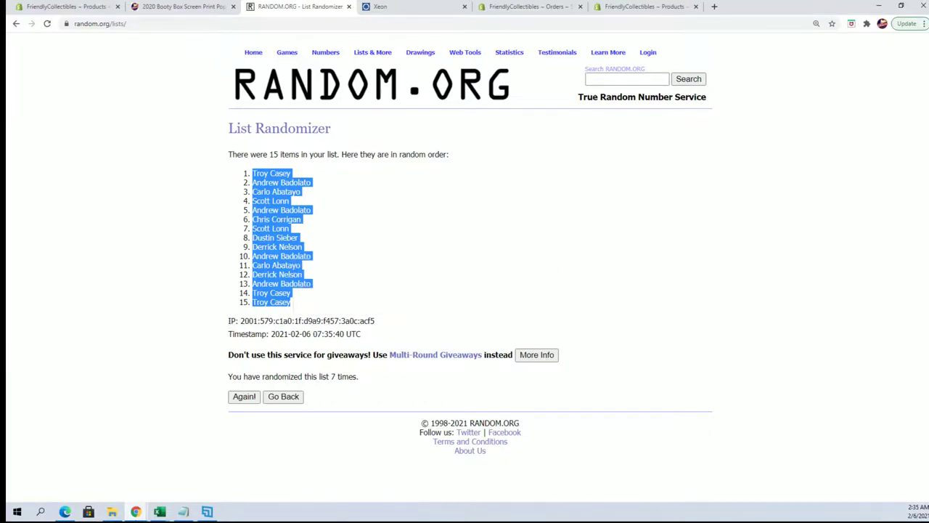
click(145, 512)
Step: Paste the shuffled names into A2 of orders_export as plain text and autofit column A
mouse_move(159, 512)
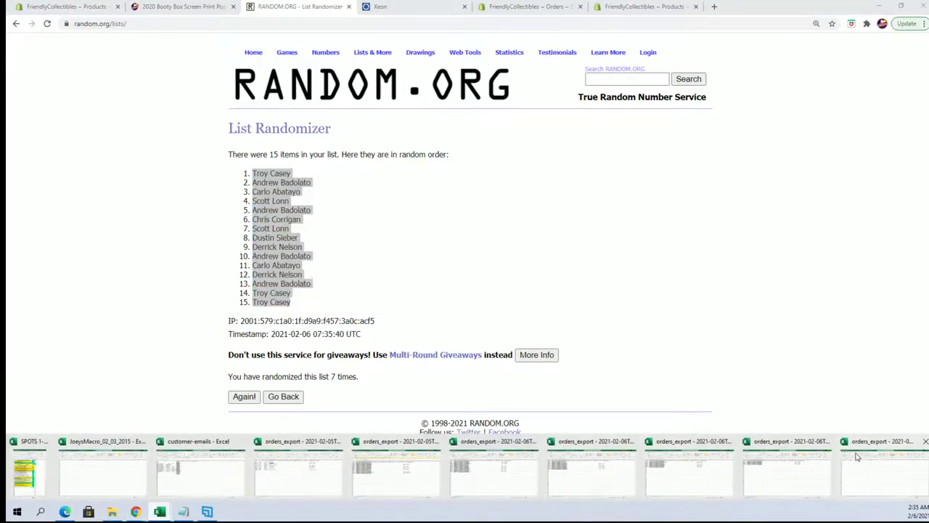
click(834, 440)
click(53, 122)
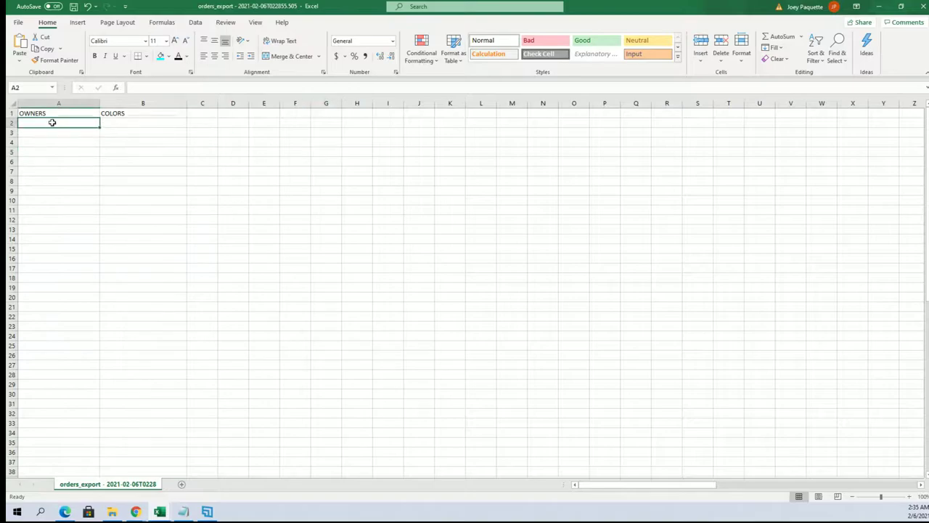
right_click(52, 122)
click(91, 188)
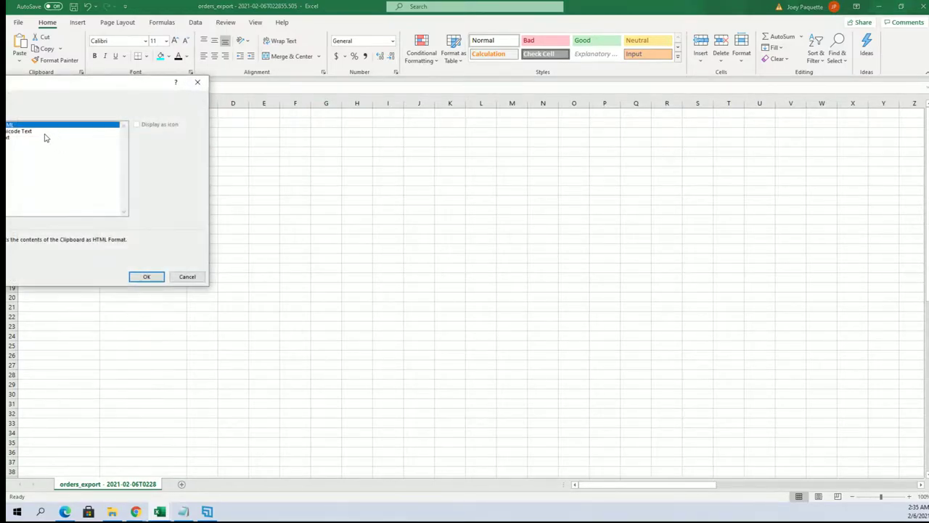
click(43, 137)
click(151, 276)
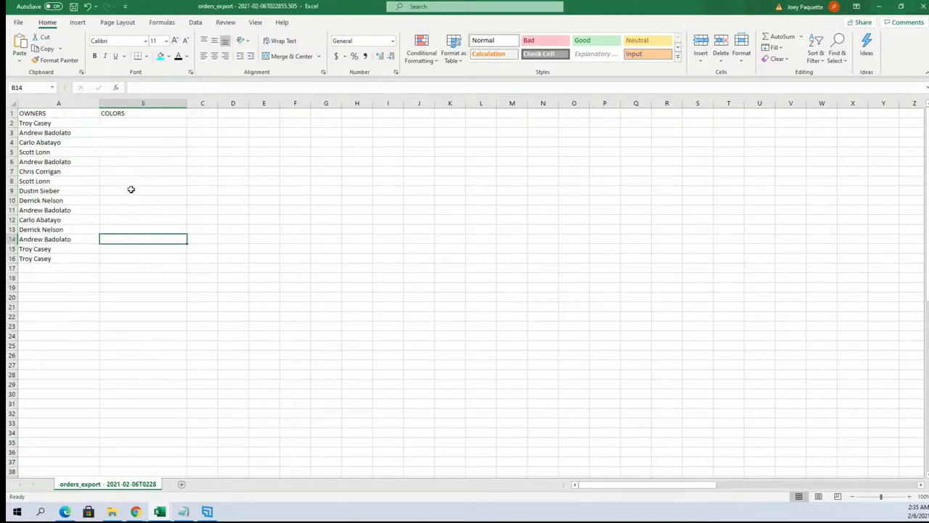
double_click(100, 103)
click(114, 123)
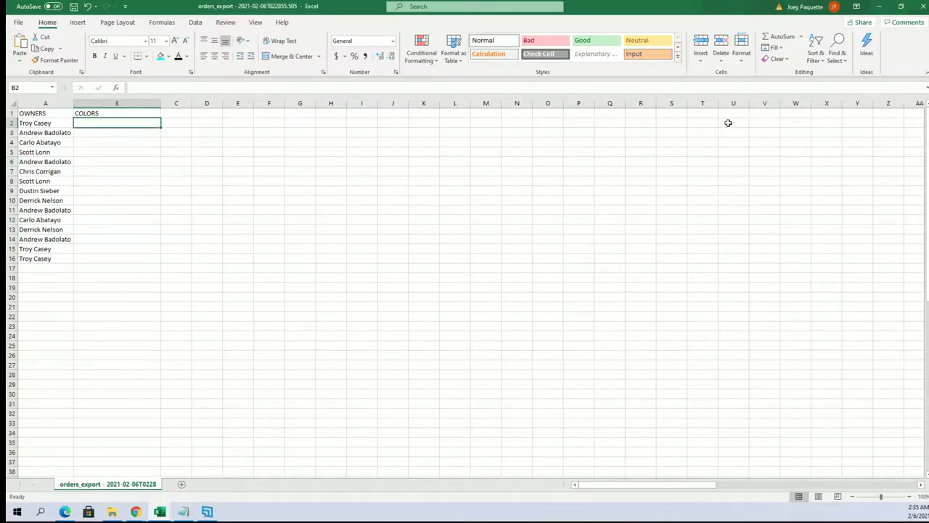
click(878, 6)
Step: Copy the colour list, Black to Yellow, from the notes into a fresh List Randomizer
click(385, 65)
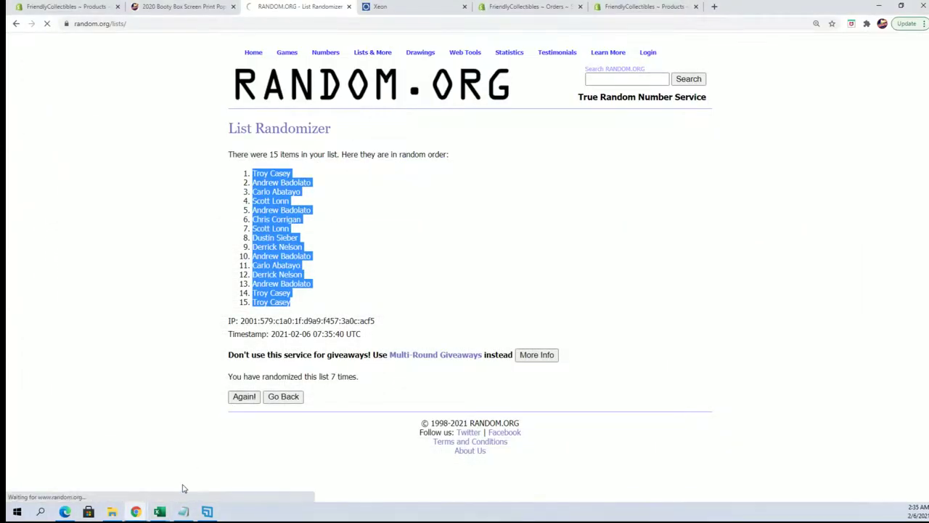
click(182, 511)
click(775, 294)
mouse_move(703, 326)
mouse_down()
mouse_move(661, 293)
mouse_move(658, 193)
mouse_up()
right_click(688, 200)
click(719, 236)
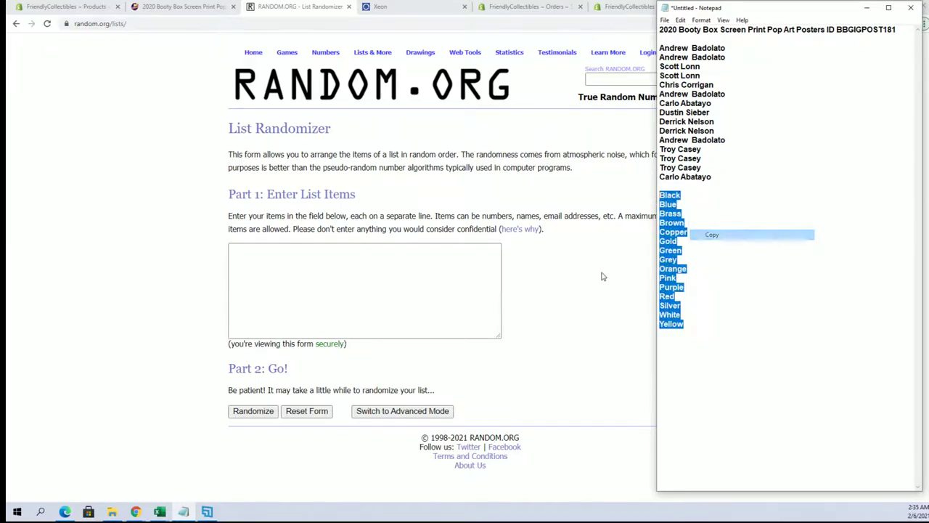
right_click(317, 288)
click(353, 363)
Step: Randomize the colours seven times and select the final order beginning White, Brass, Gold
click(246, 411)
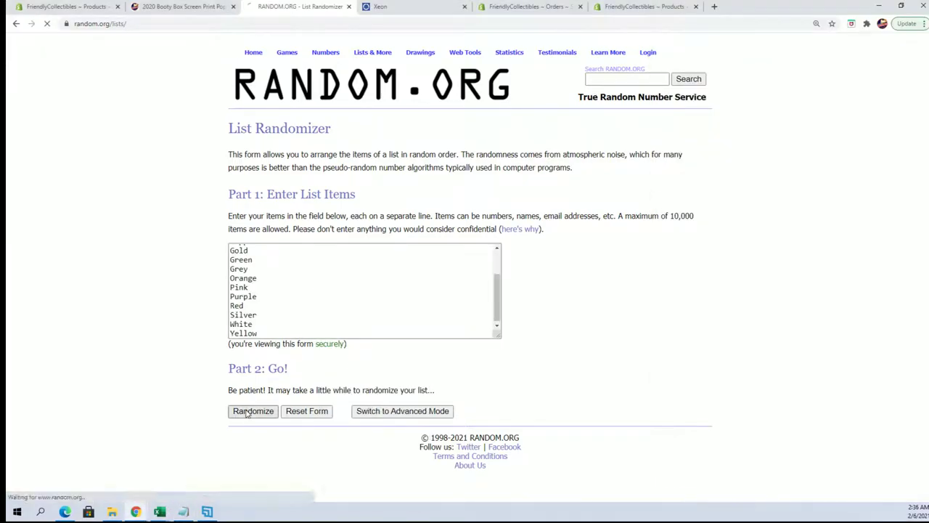
click(245, 375)
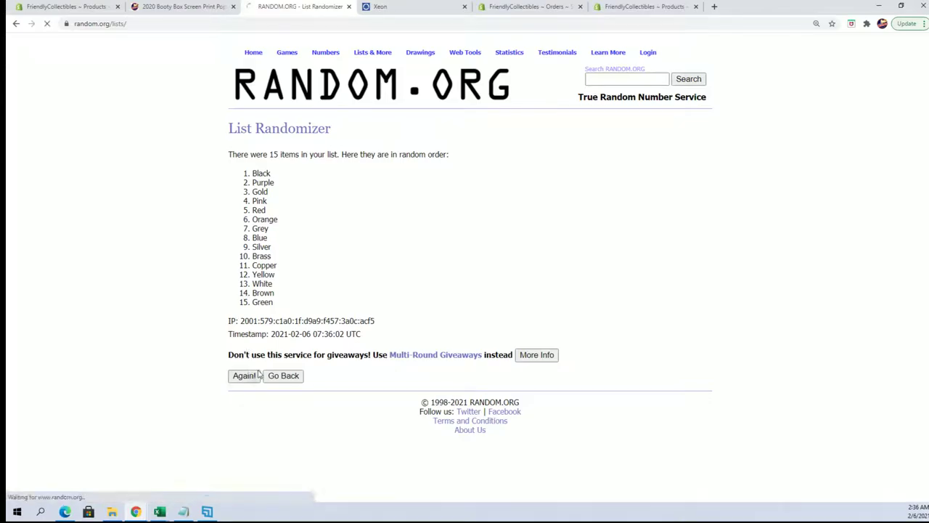
click(241, 398)
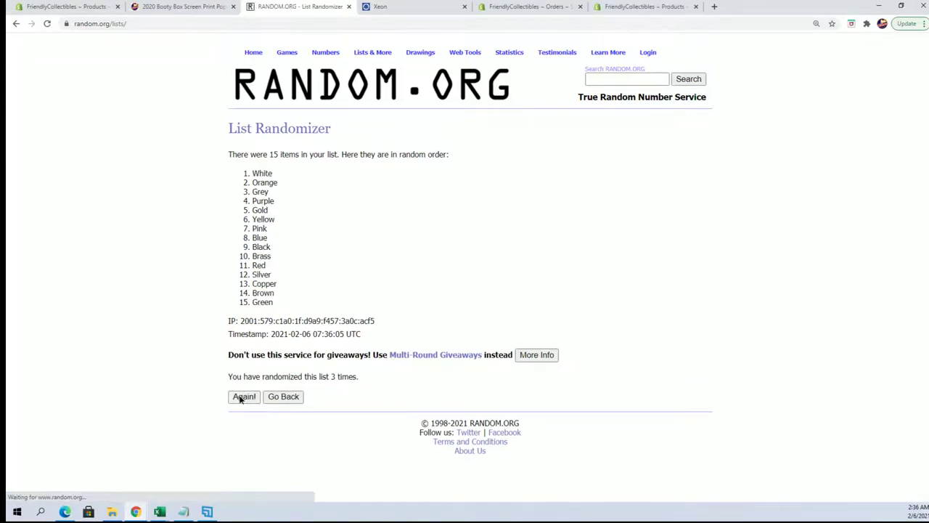
click(242, 399)
click(241, 398)
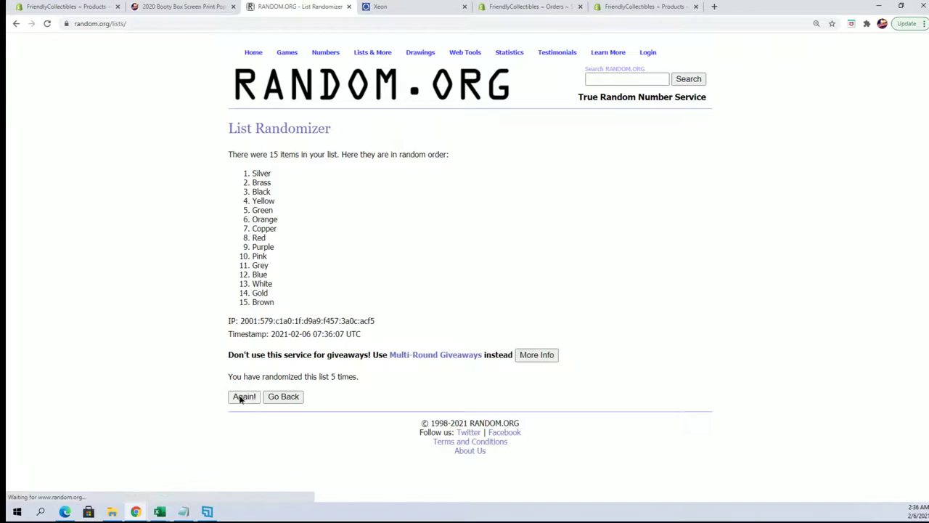
click(242, 398)
click(241, 399)
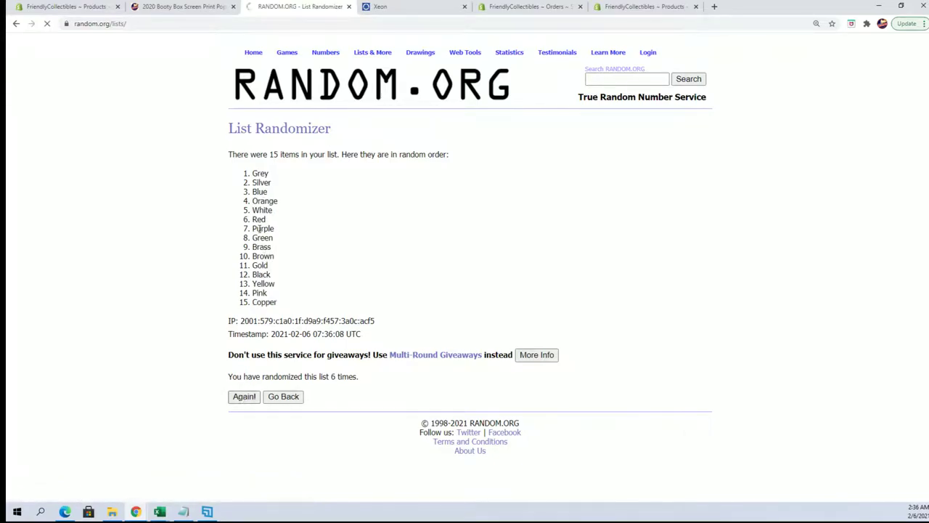
drag(251, 173, 284, 302)
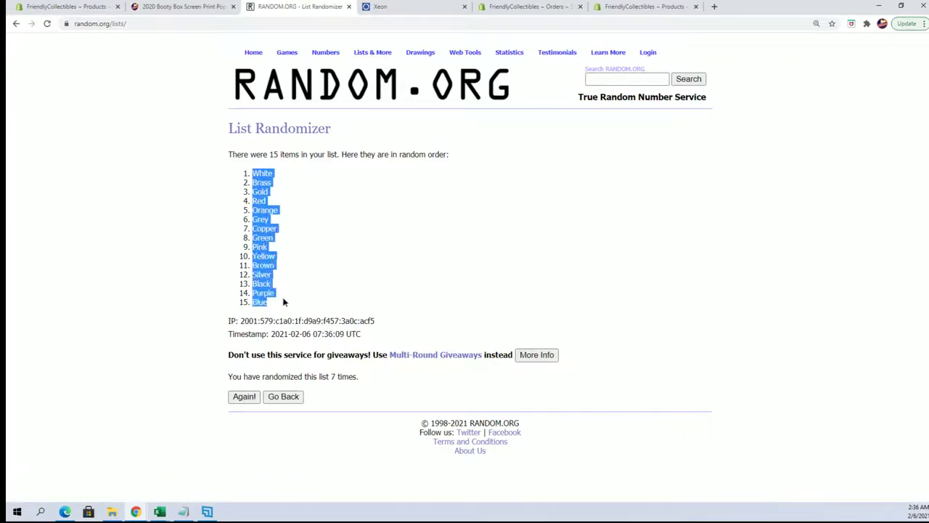
Step: Paste the shuffled colours into B2 as plain text and autofit column B
click(160, 512)
click(846, 455)
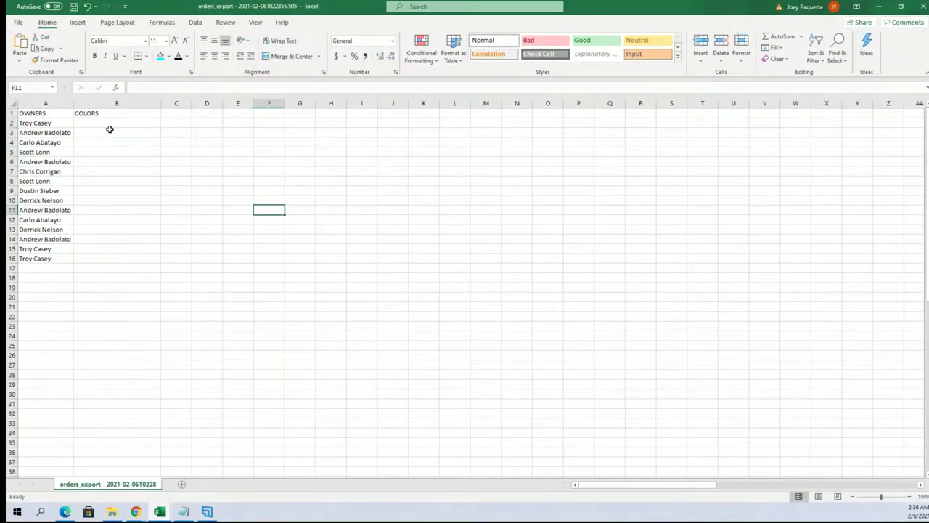
right_click(104, 122)
click(151, 186)
click(91, 133)
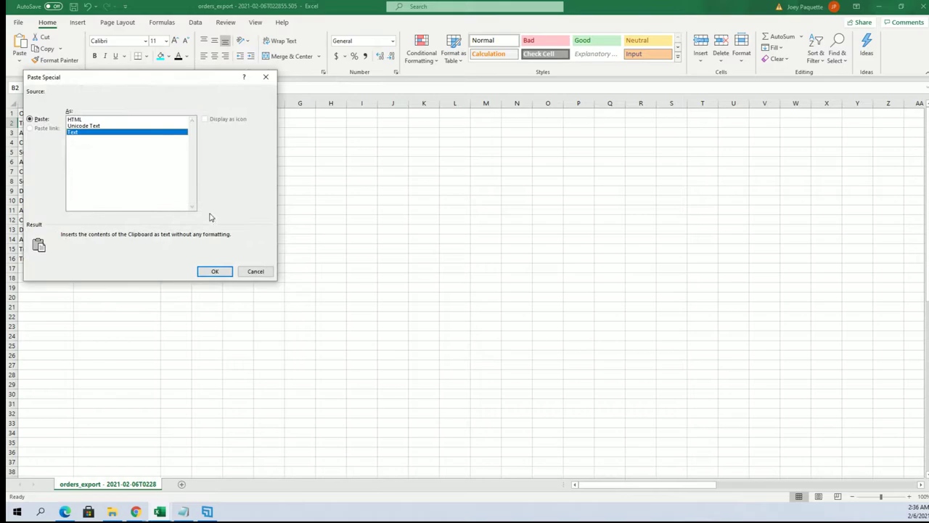
click(207, 271)
click(221, 197)
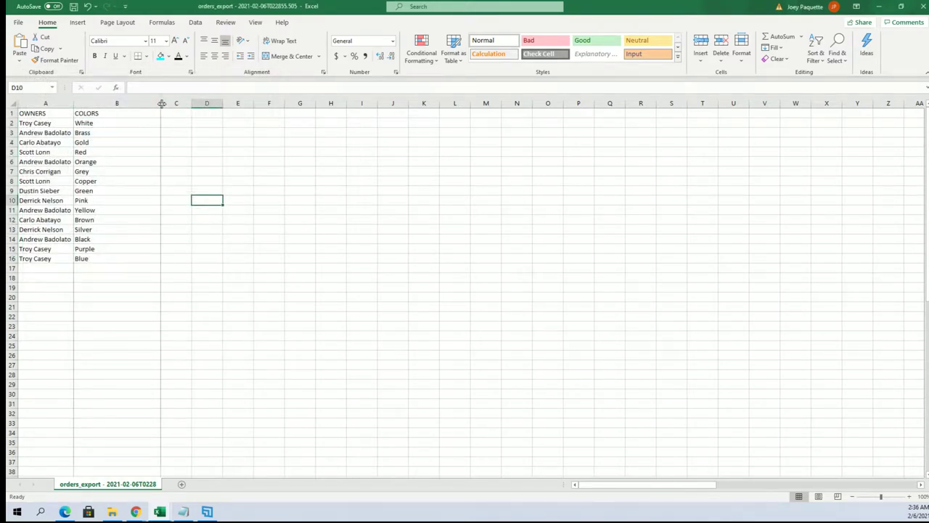
double_click(161, 103)
Step: Make columns A and B bold and apply All Borders to the table
click(44, 104)
drag(44, 104, 43, 104)
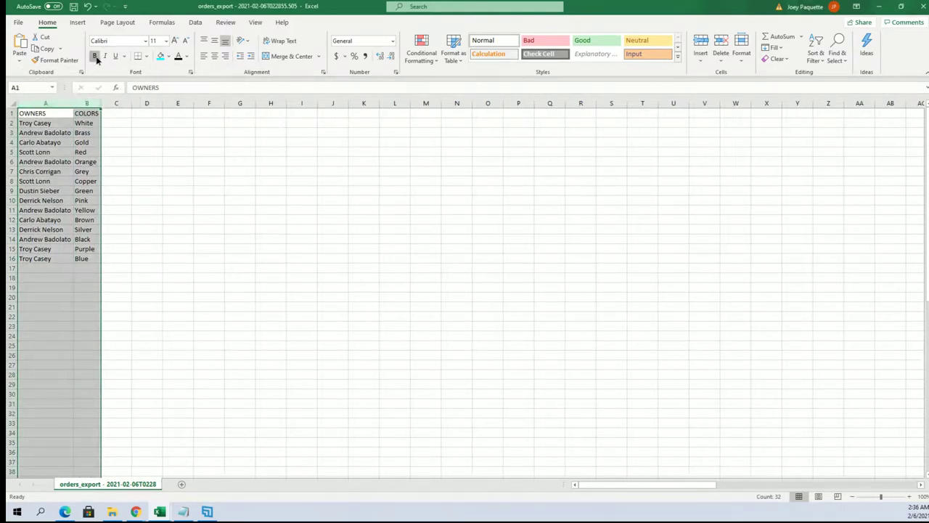
click(94, 56)
click(146, 56)
click(180, 153)
click(239, 152)
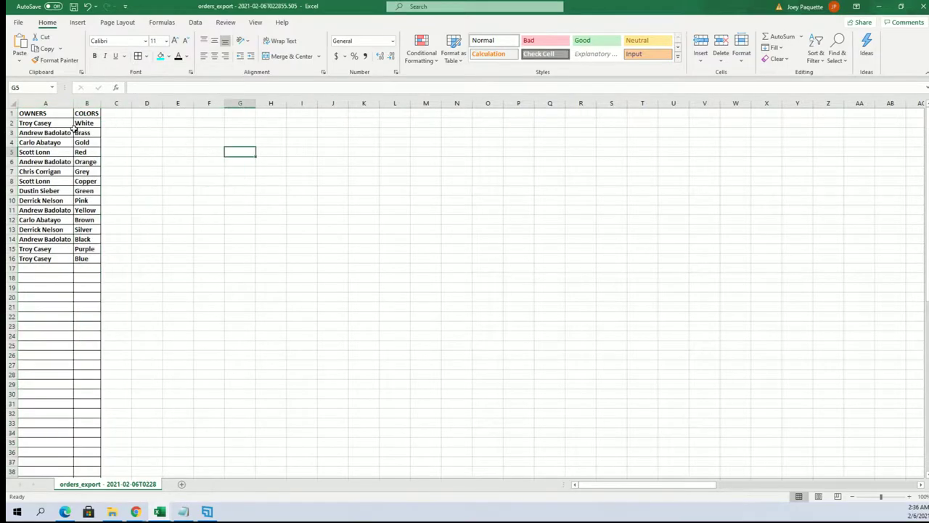
click(63, 121)
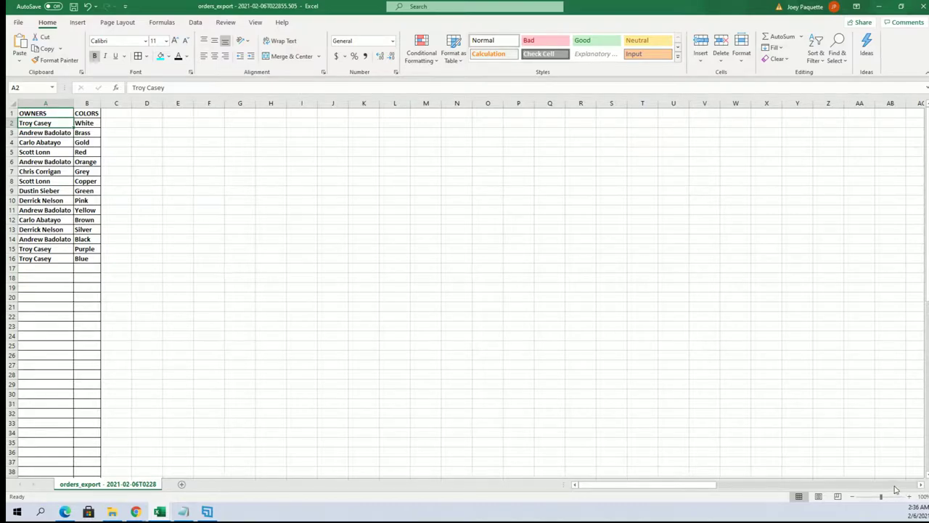
click(228, 247)
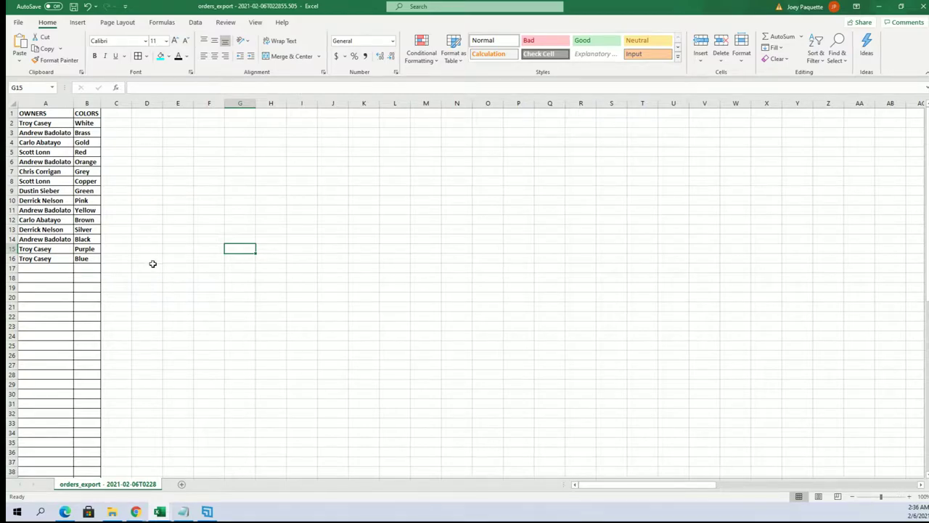
drag(152, 265, 151, 259)
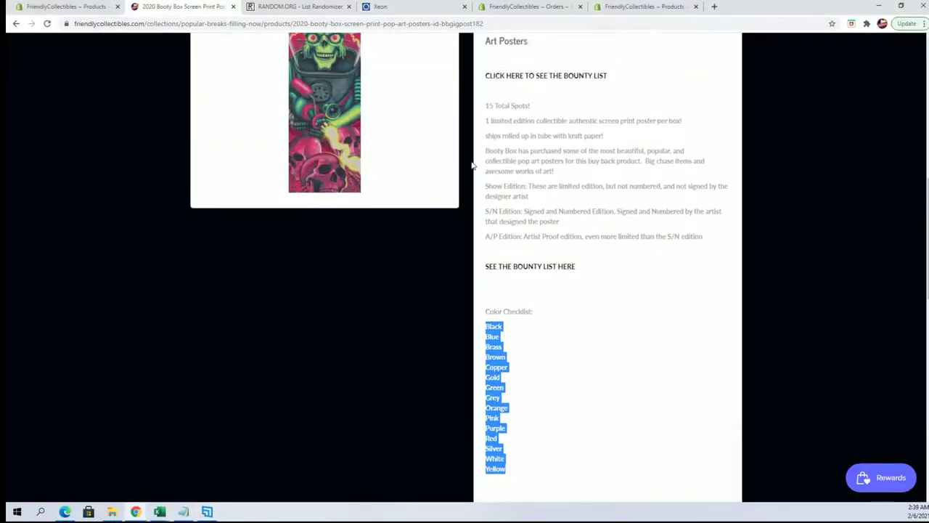
Step: Open the Pop Art Posters For Sale collection and scroll through its poster grid and back up
scroll(462, 155, down, 2)
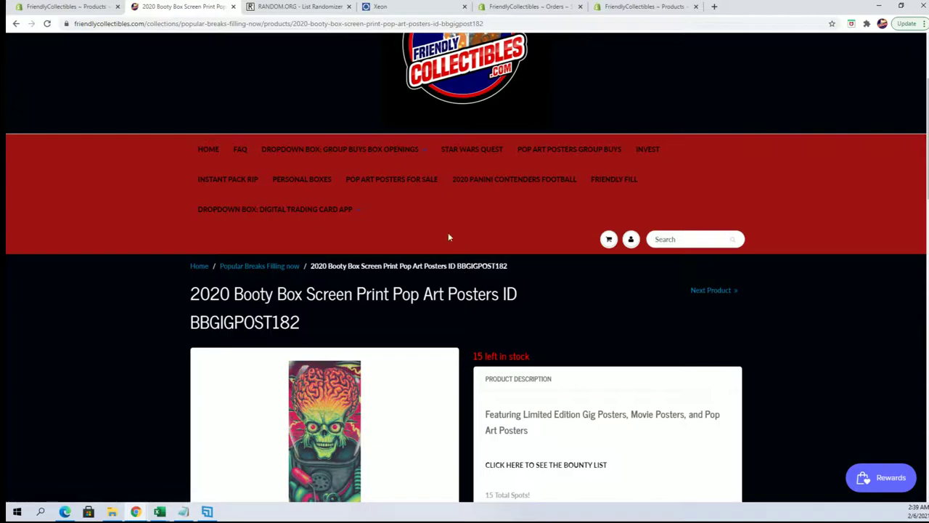
click(401, 188)
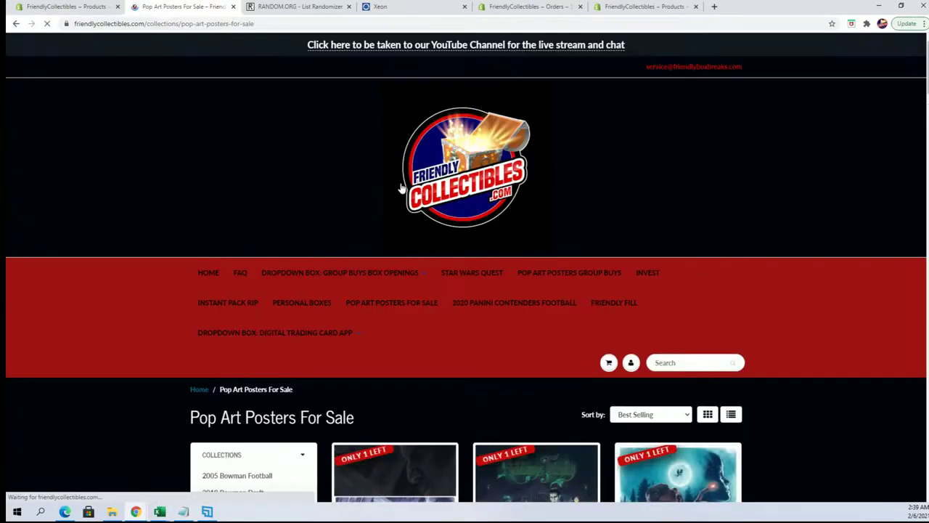
scroll(421, 148, down, 5)
scroll(421, 152, down, 10)
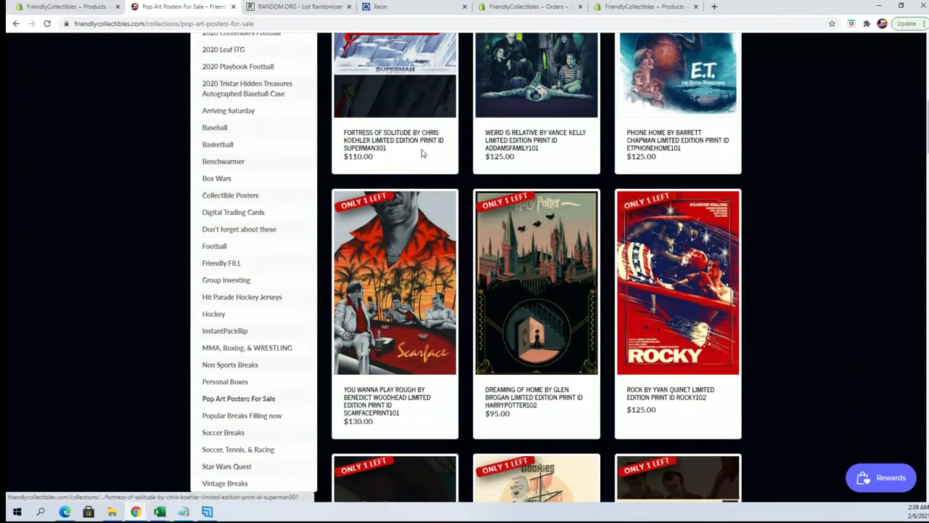
scroll(421, 152, down, 8)
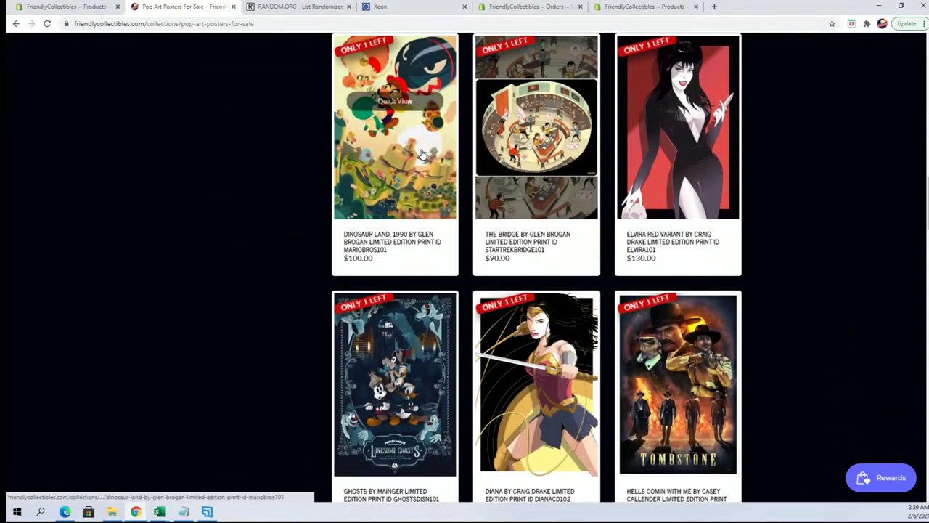
scroll(421, 152, down, 8)
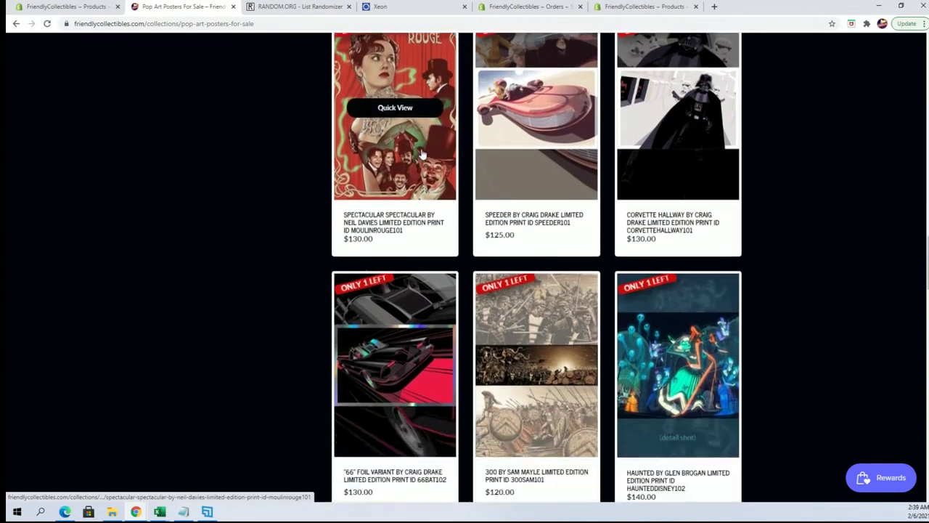
scroll(421, 155, down, 6)
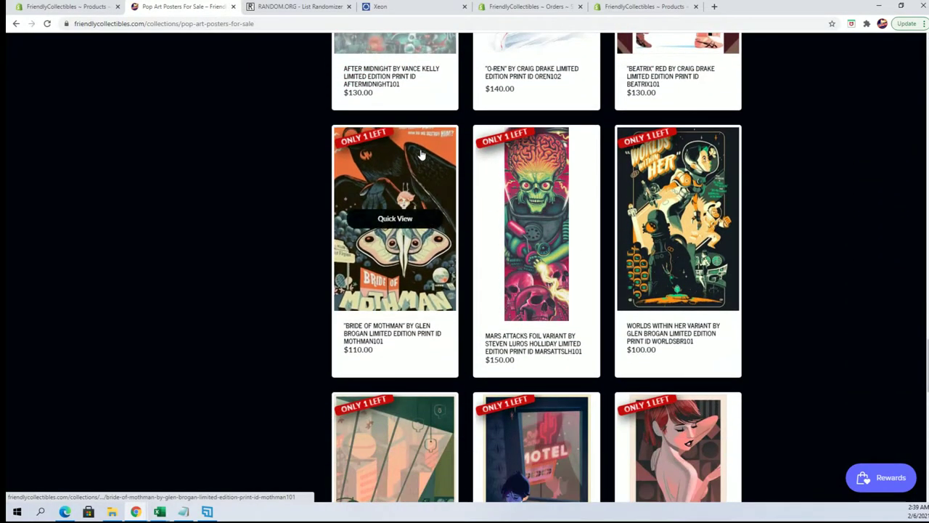
scroll(421, 154, down, 4)
scroll(421, 154, up, 12)
scroll(421, 156, up, 20)
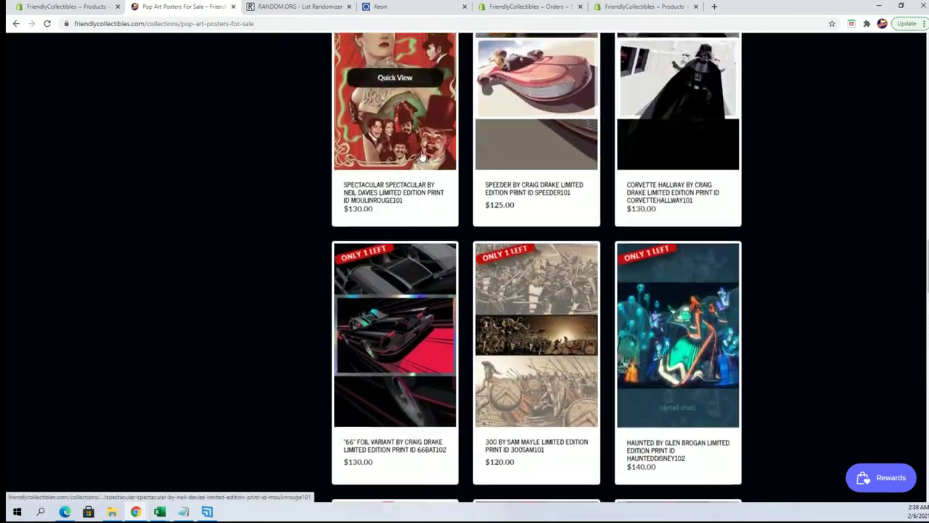
scroll(423, 154, up, 6)
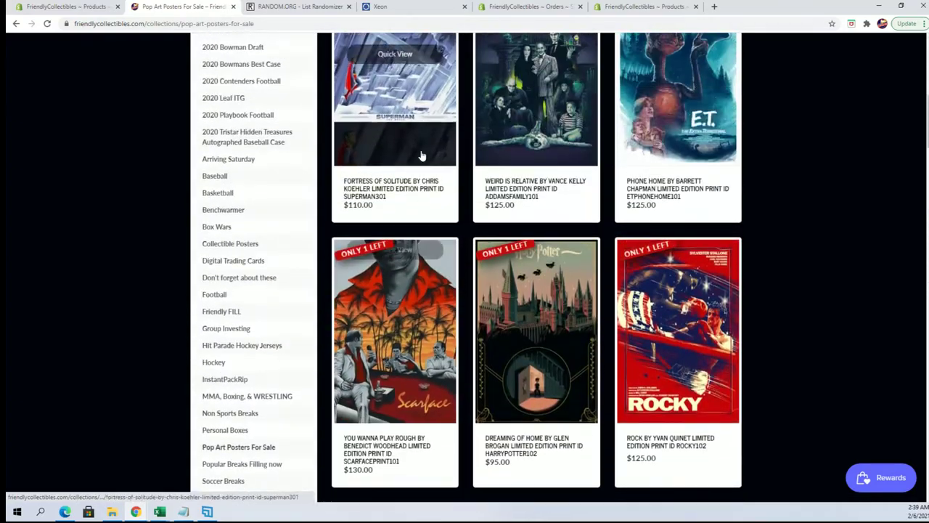
scroll(486, 175, up, 2)
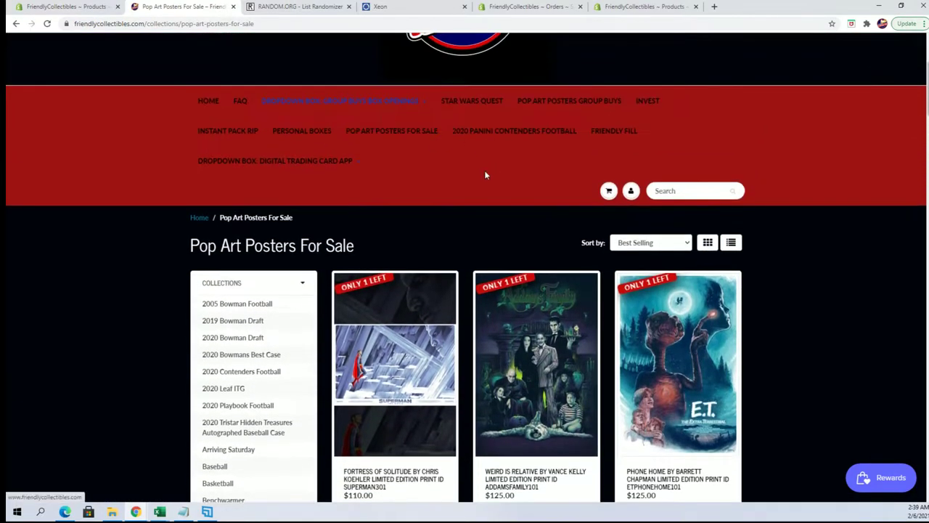
Step: From POP ART POSTERS GROUP BUYS, open the Pearl Jam Skeletons Uncut Sheet ticket list
click(574, 106)
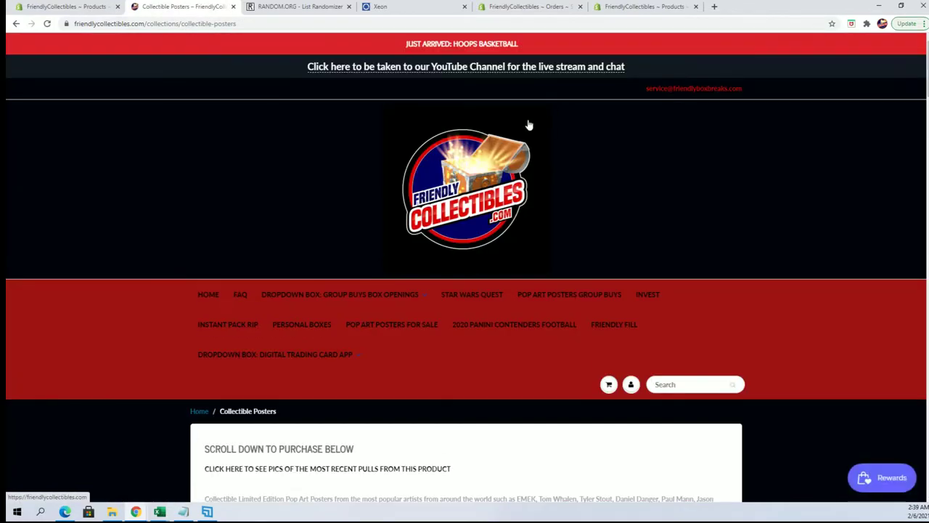
scroll(528, 125, down, 3)
scroll(529, 123, down, 10)
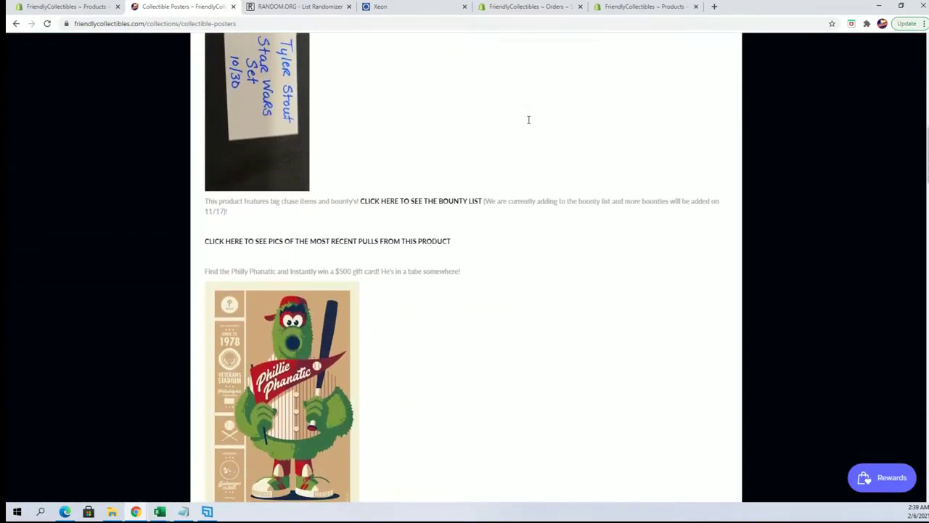
scroll(529, 122, down, 12)
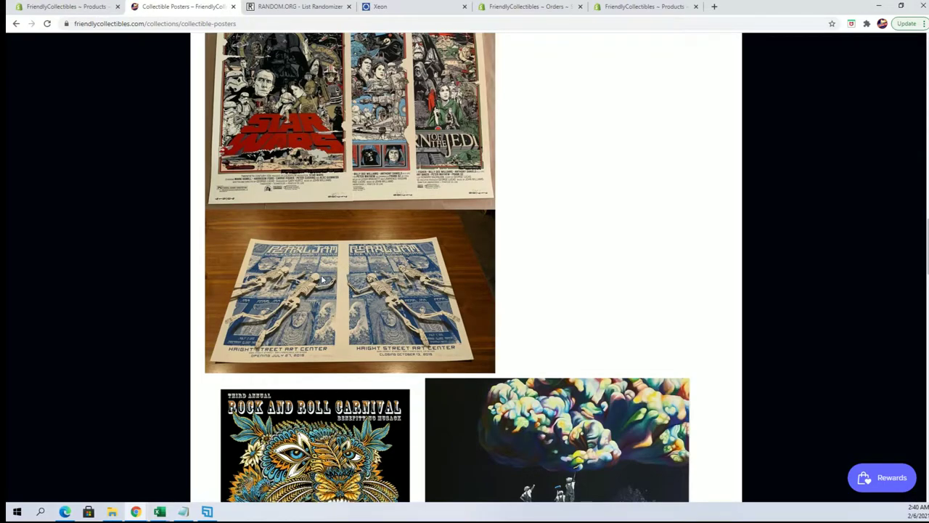
scroll(353, 252, down, 10)
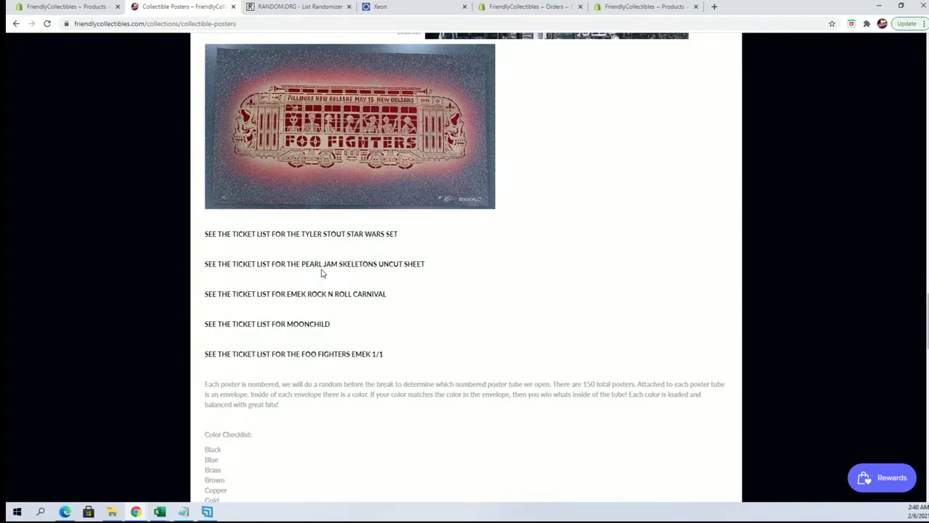
click(324, 268)
scroll(486, 212, down, 4)
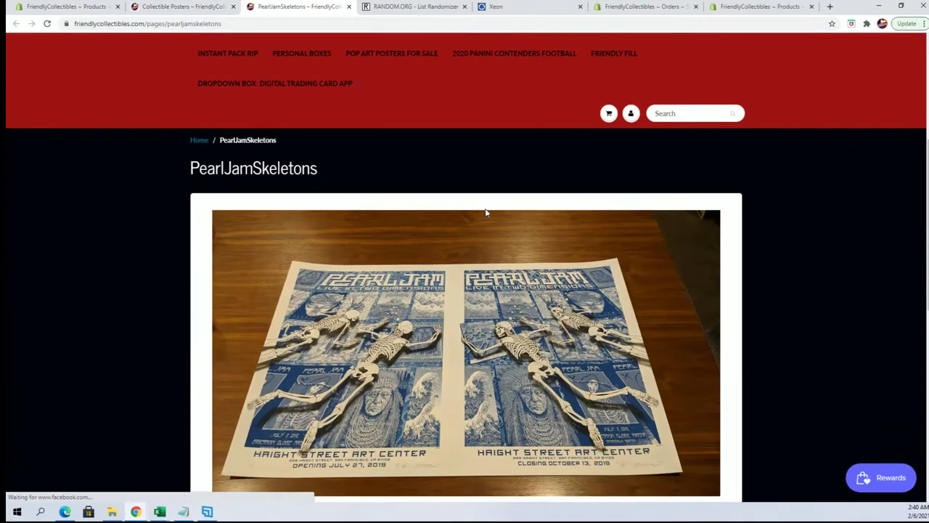
scroll(487, 212, down, 3)
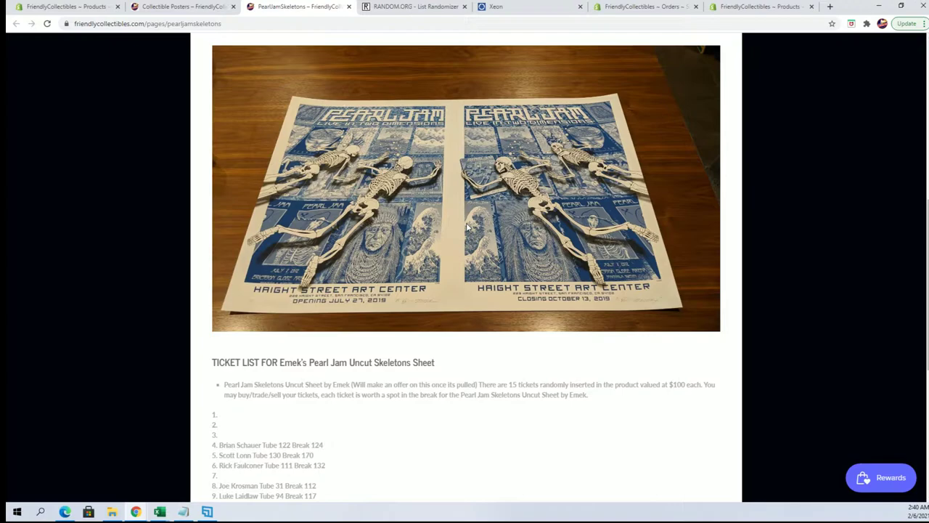
scroll(368, 194, down, 2)
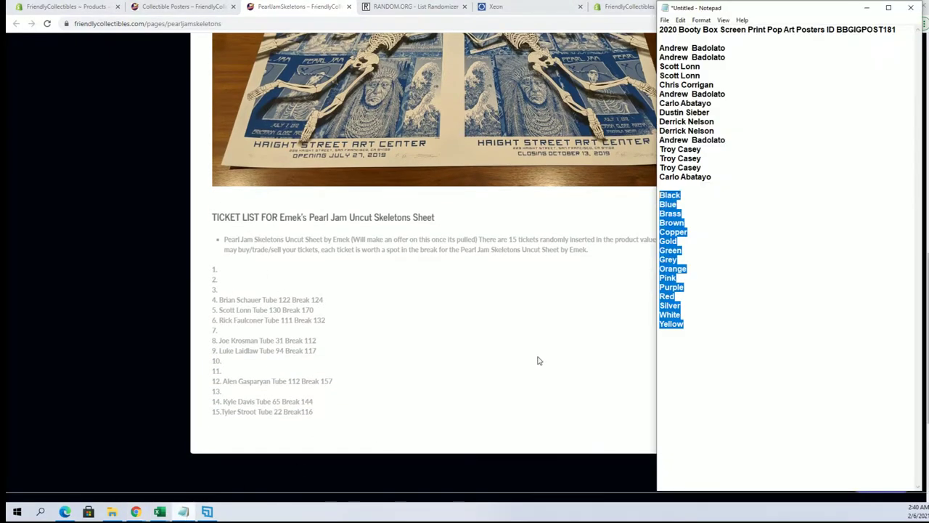
click(426, 370)
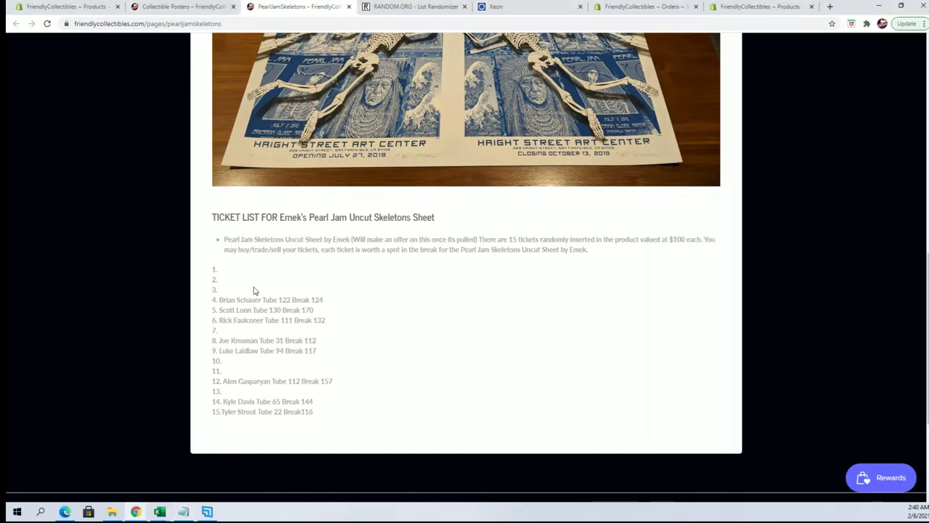
scroll(426, 249, up, 2)
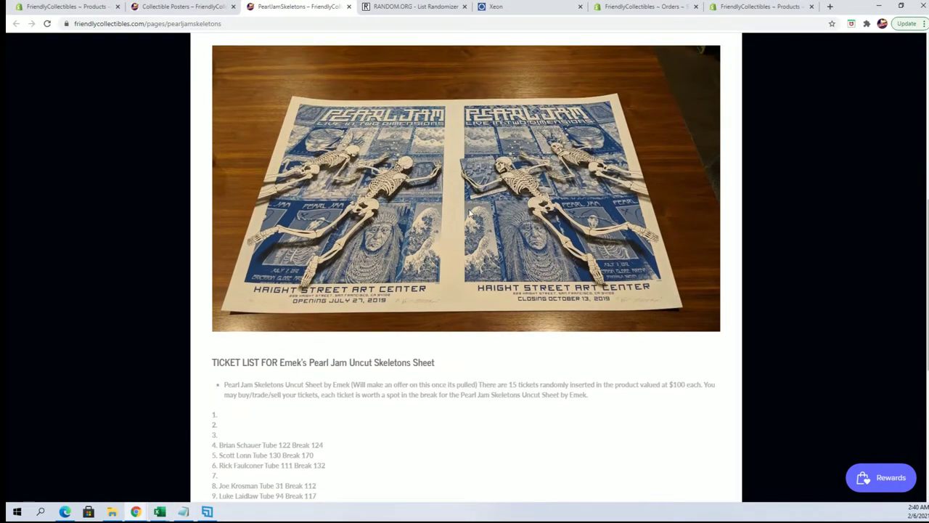
scroll(469, 210, down, 2)
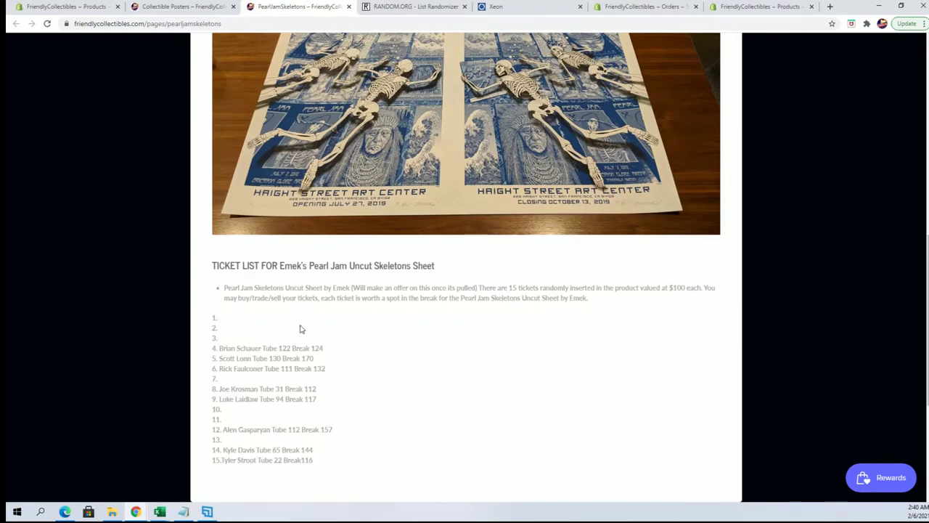
scroll(321, 296, up, 3)
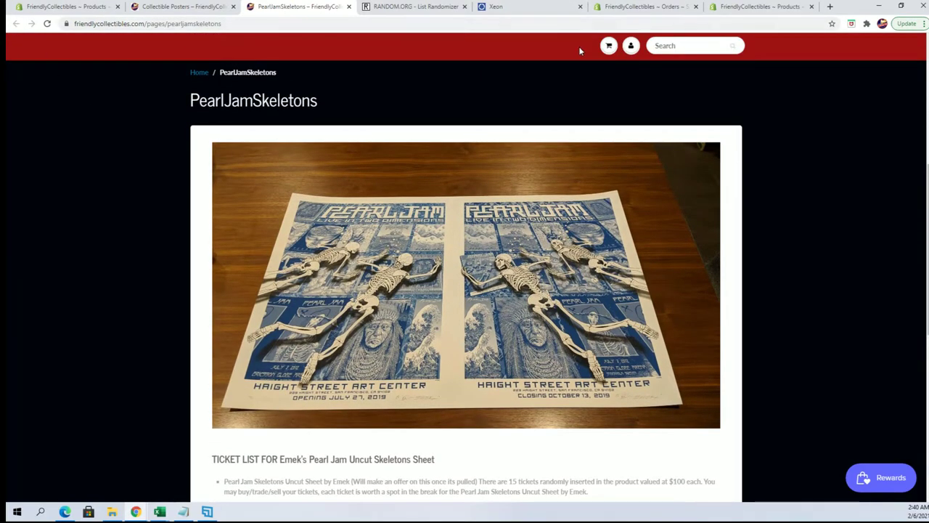
Step: Return to the Collectible Posters tab and copy its URL from the address bar
click(177, 9)
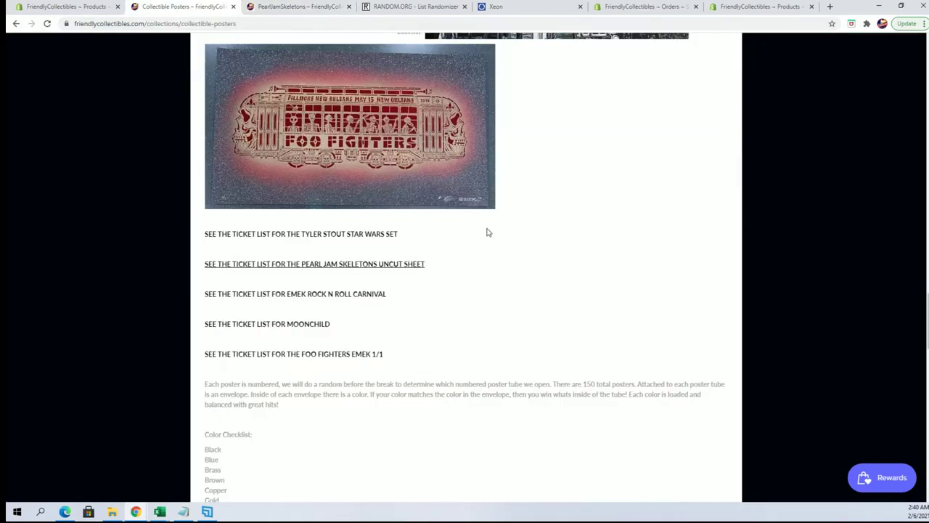
scroll(479, 175, up, 10)
scroll(476, 171, down, 1)
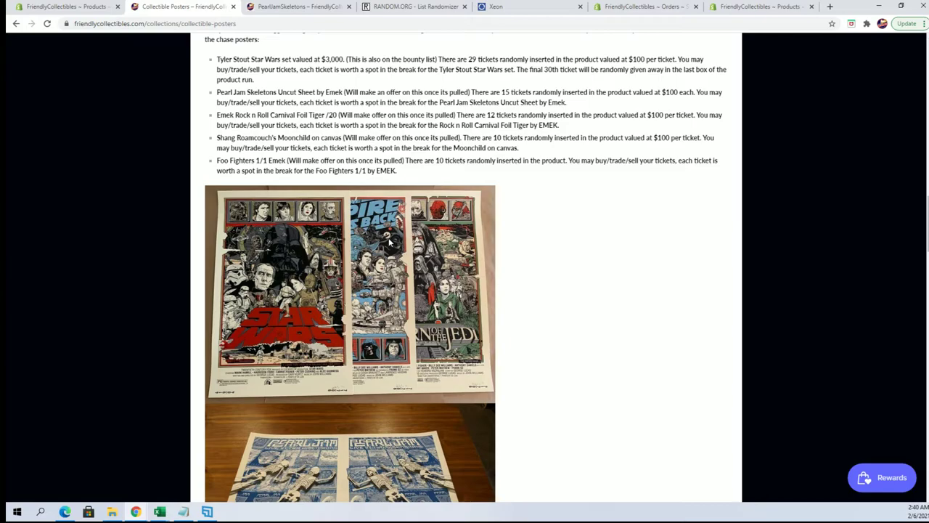
scroll(430, 202, down, 8)
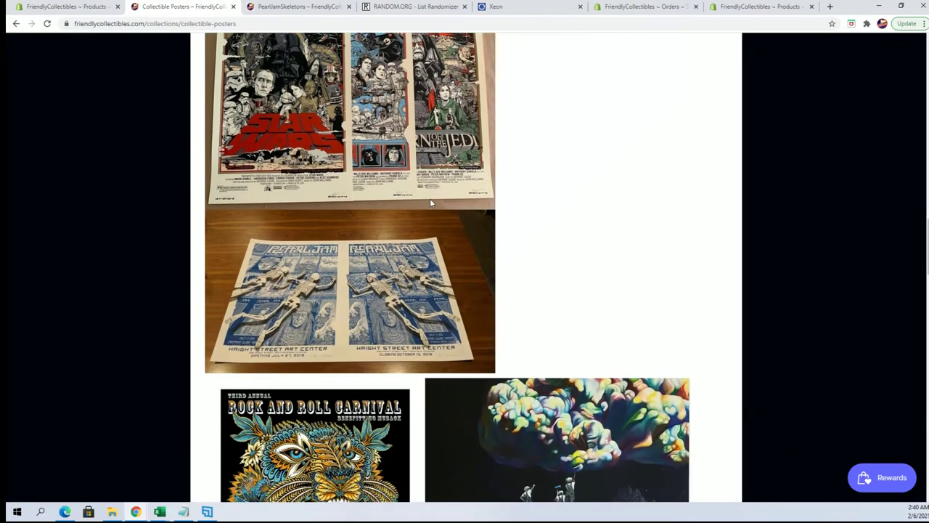
scroll(430, 203, up, 4)
scroll(392, 218, down, 6)
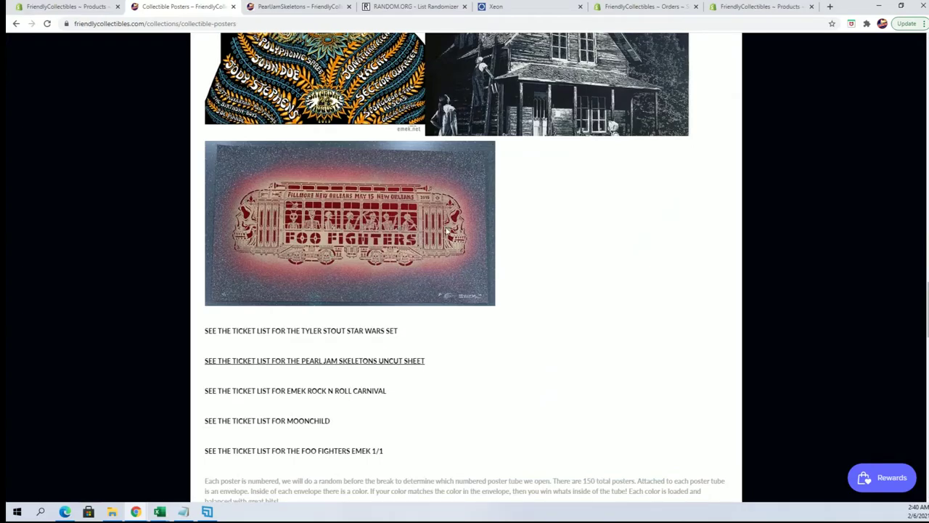
scroll(425, 228, down, 4)
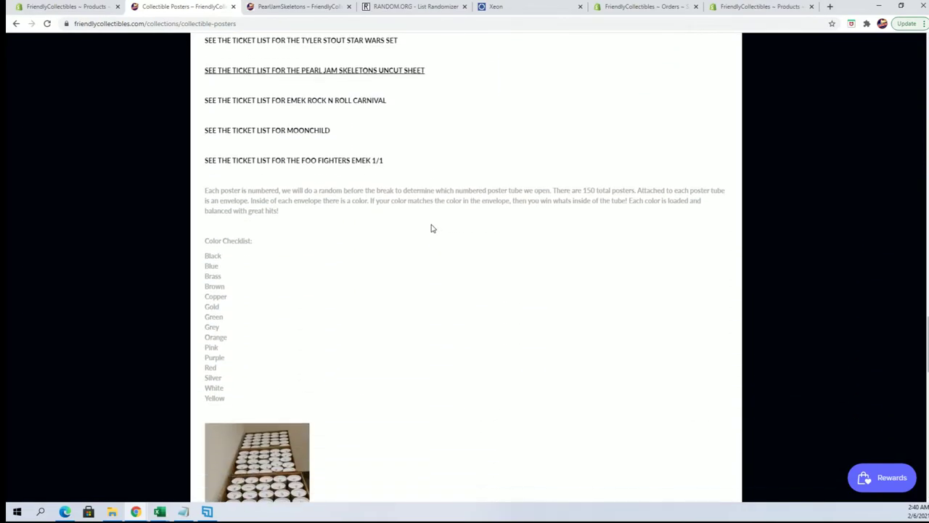
scroll(430, 227, up, 7)
scroll(430, 227, up, 15)
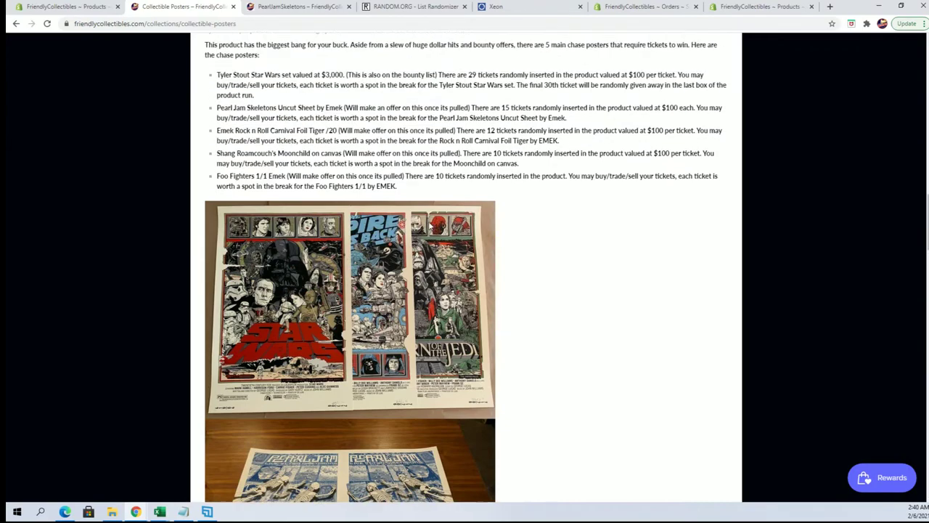
scroll(429, 225, up, 10)
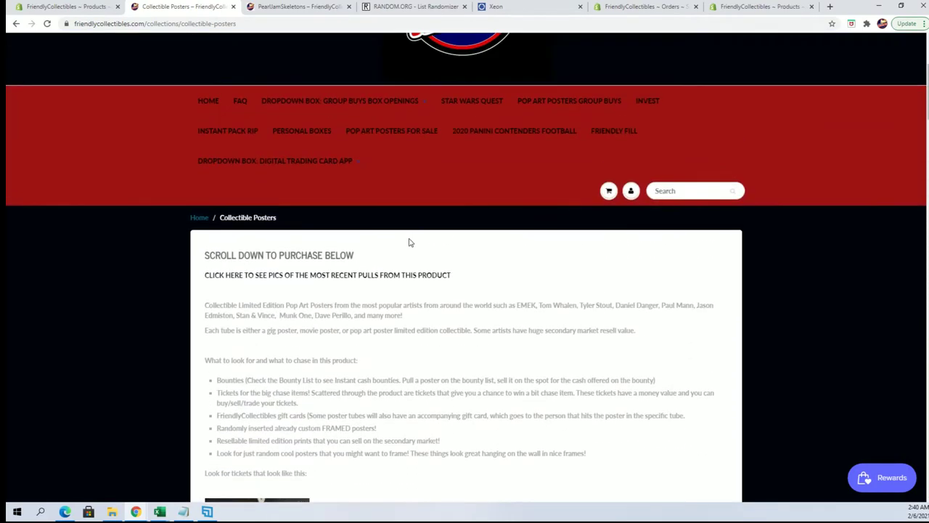
right_click(238, 24)
click(276, 78)
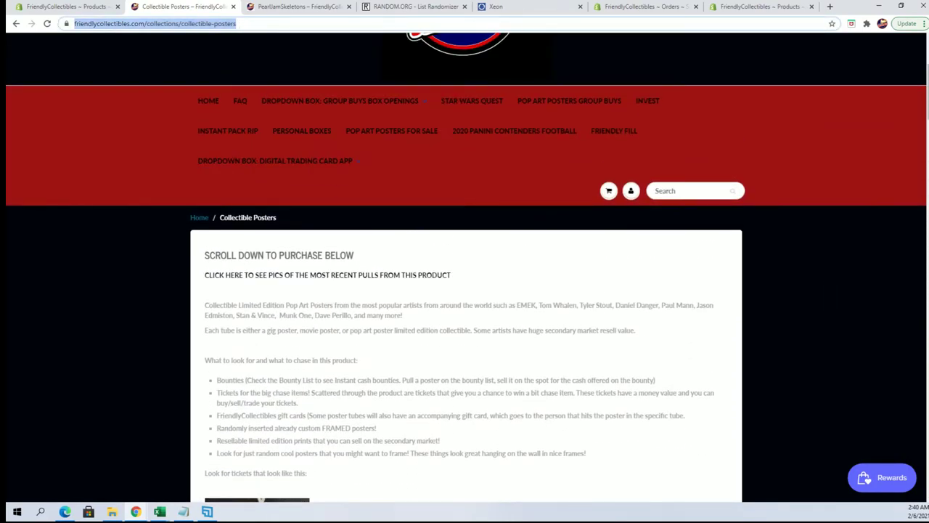